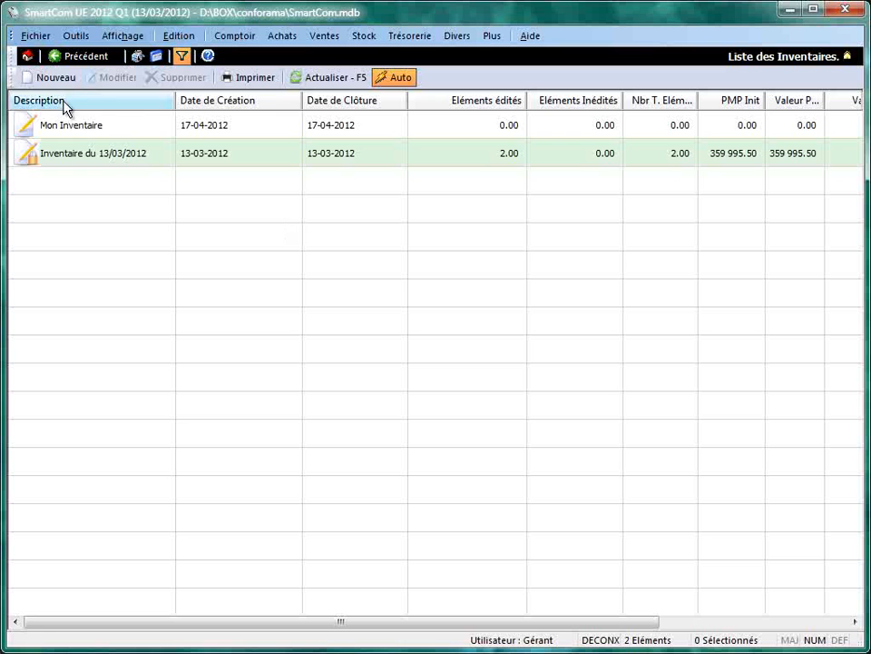
Create a new inventory with the proposed creation date 17-04-2012 and the description "Inventaire du 17/04/2012"
{"action": "left_click", "coordinate": [59, 79]}
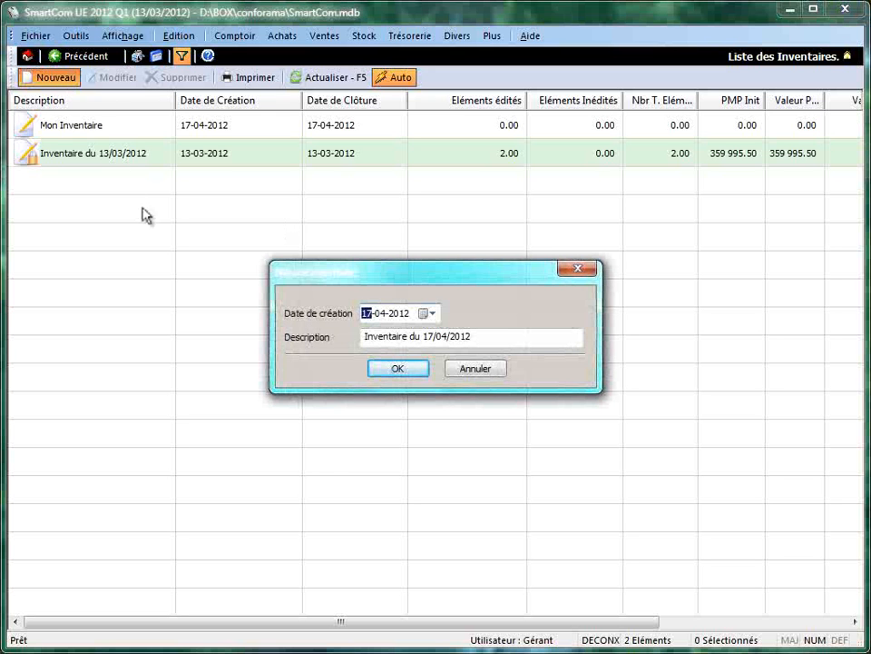
{"action": "key", "text": "Return"}
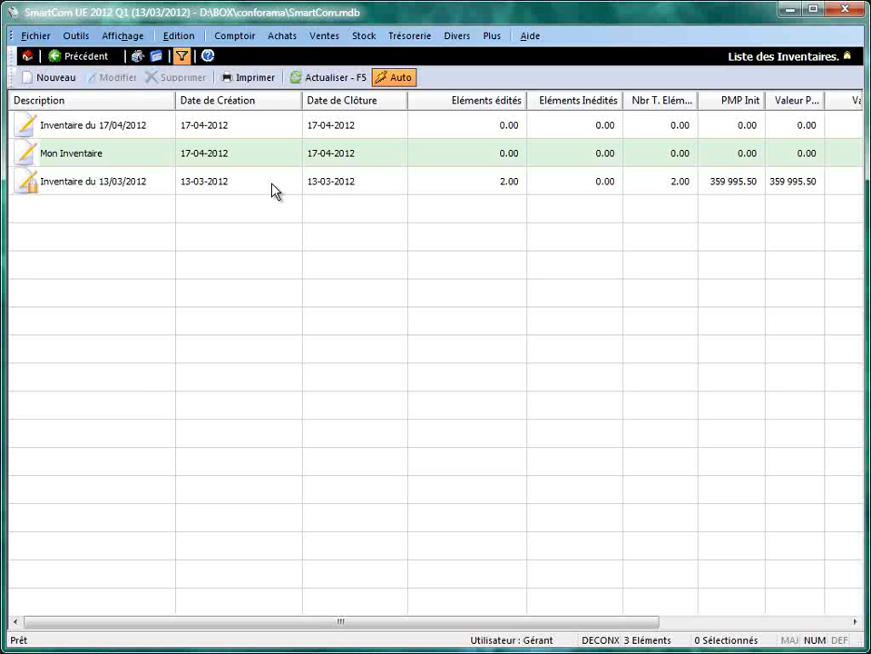
Open the inventory named Mon Inventaire from the inventory list
{"action": "right_click", "coordinate": [302, 157]}
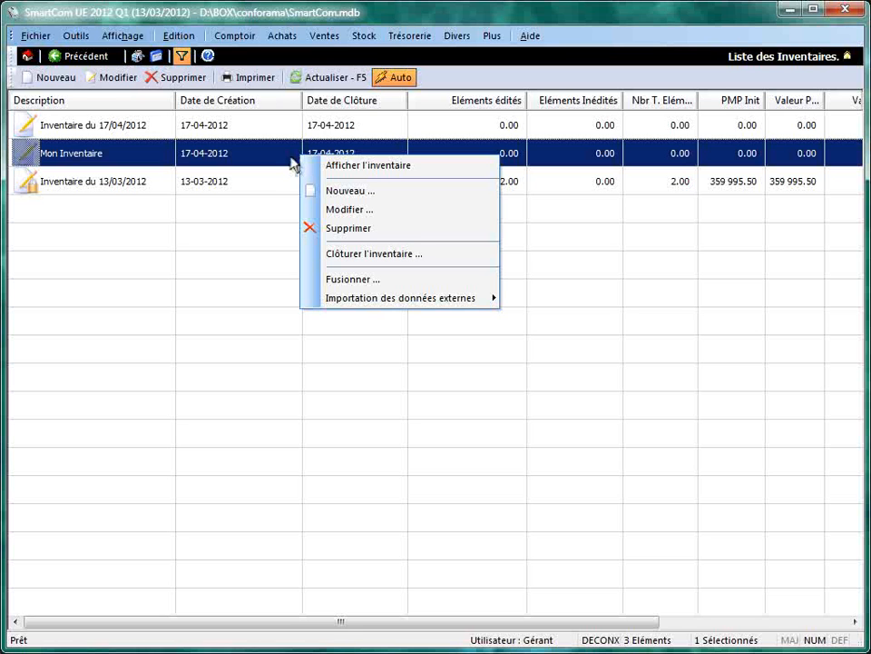
{"action": "left_click", "coordinate": [286, 201]}
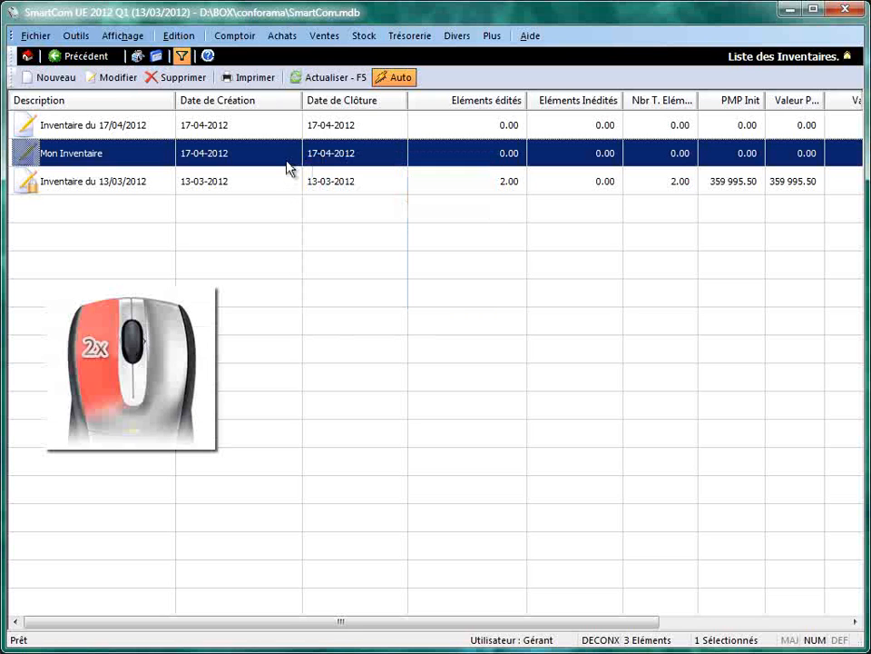
{"action": "double_click", "coordinate": [287, 154]}
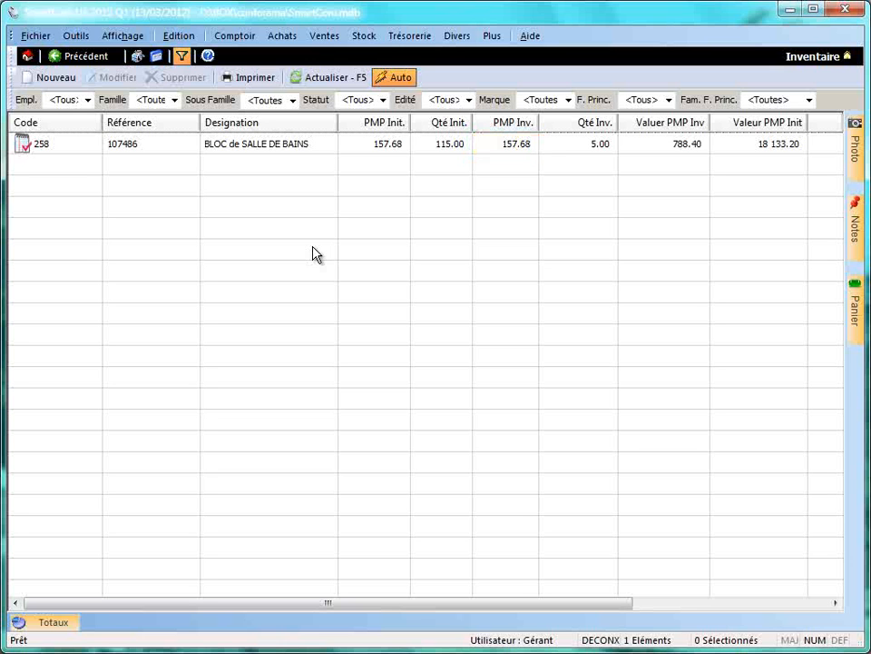
Add the article with code 456 through Insertion rapide, with a quantity of 3 and the proposed price of 59.99
{"action": "right_click", "coordinate": [447, 226]}
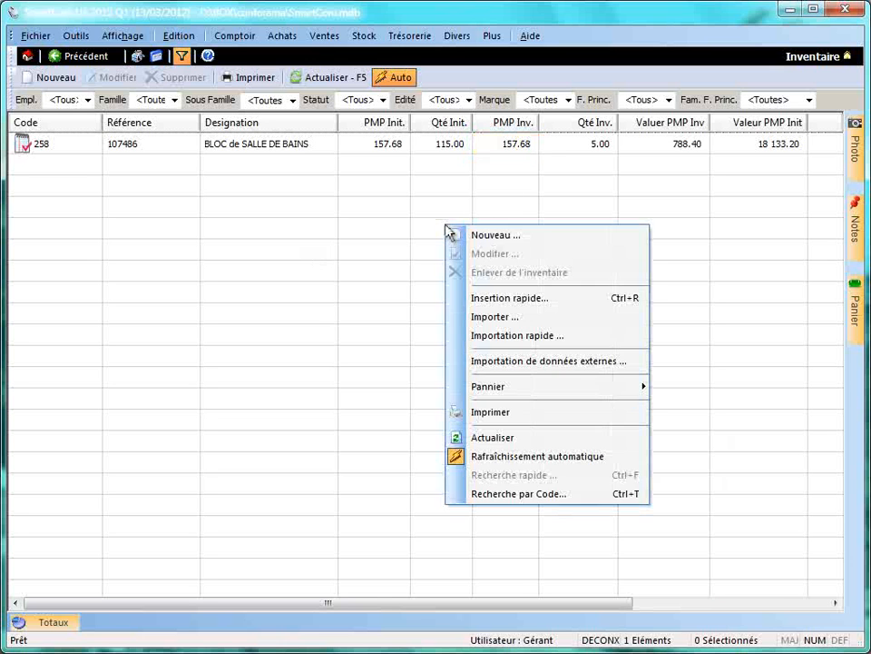
{"action": "left_click", "coordinate": [532, 302]}
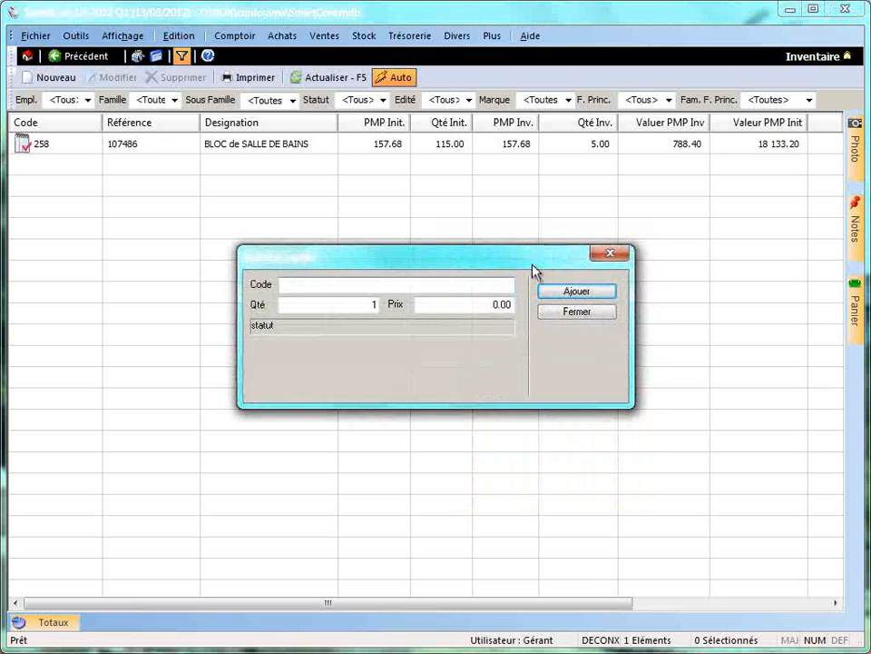
{"action": "type", "text": "456"}
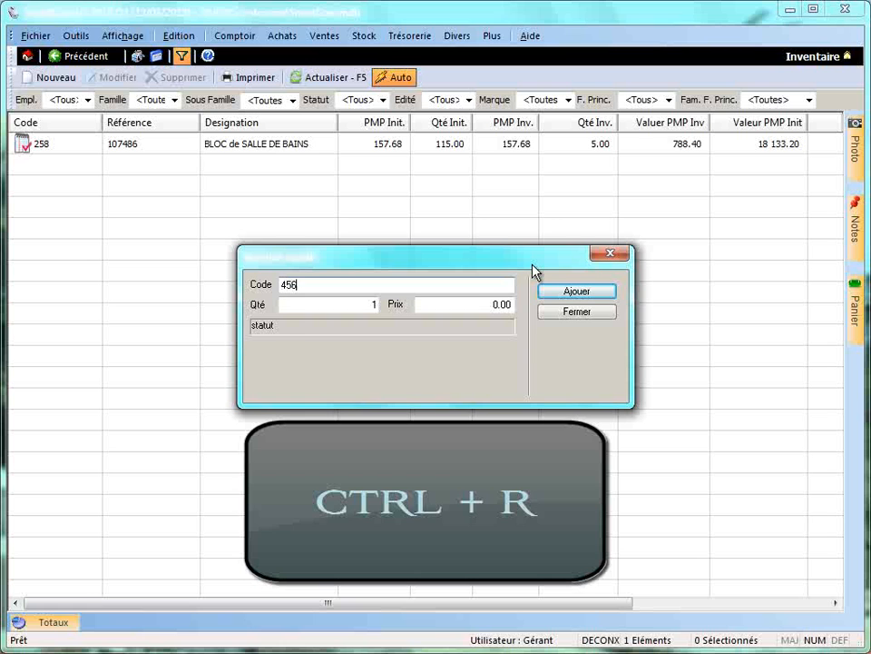
{"action": "key", "text": "Return"}
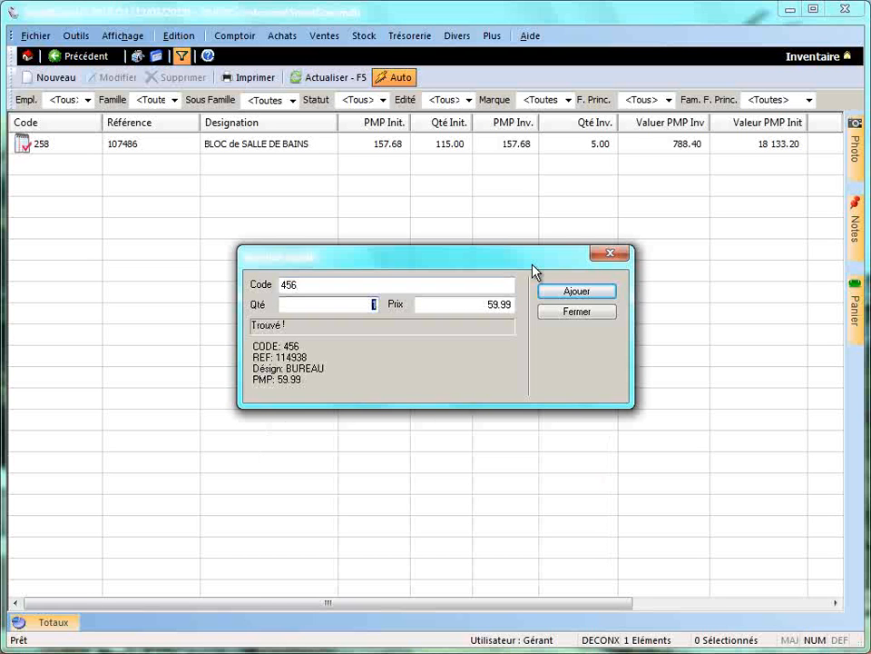
{"action": "type", "text": "3"}
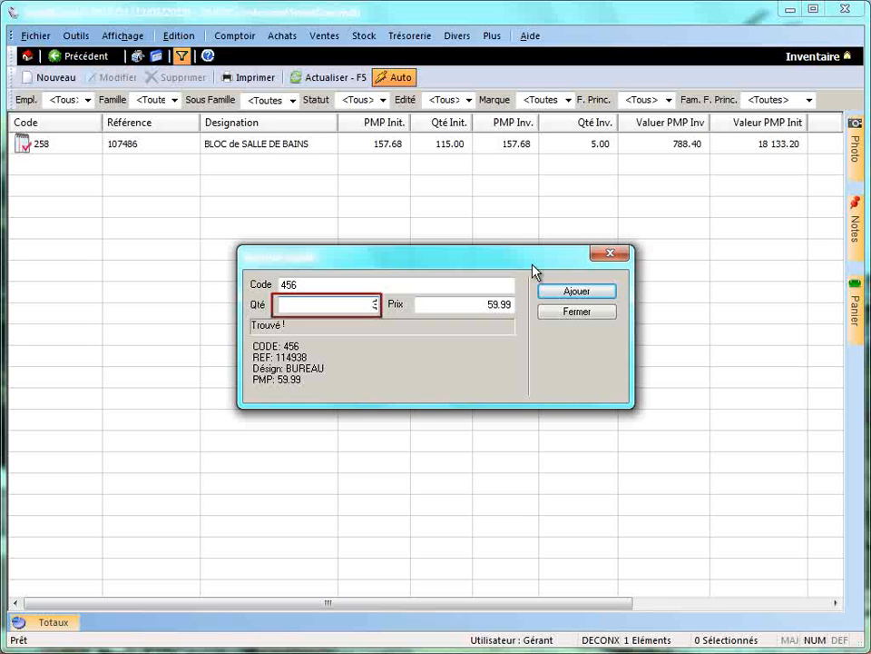
{"action": "key", "text": "Return"}
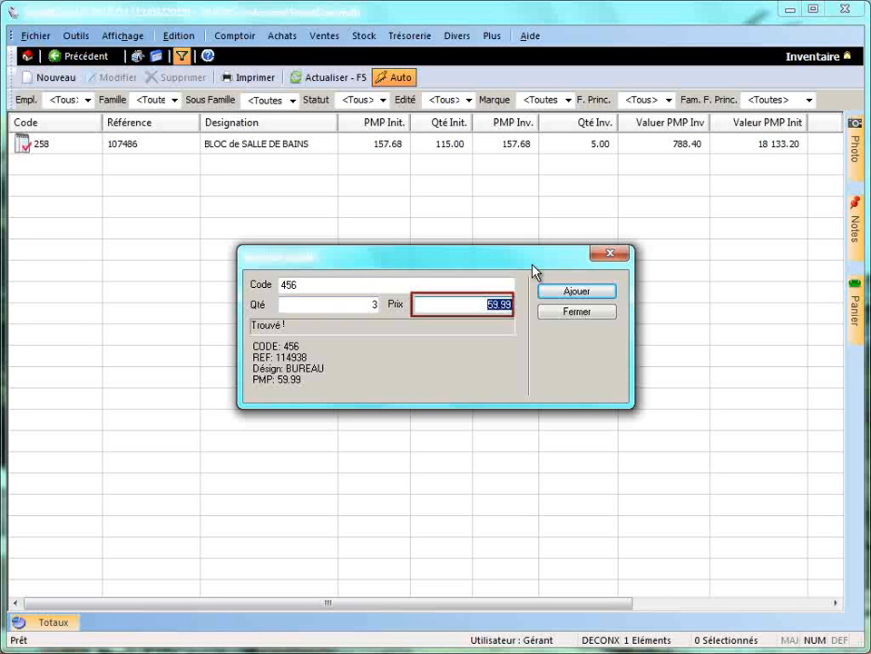
{"action": "left_click", "coordinate": [605, 291]}
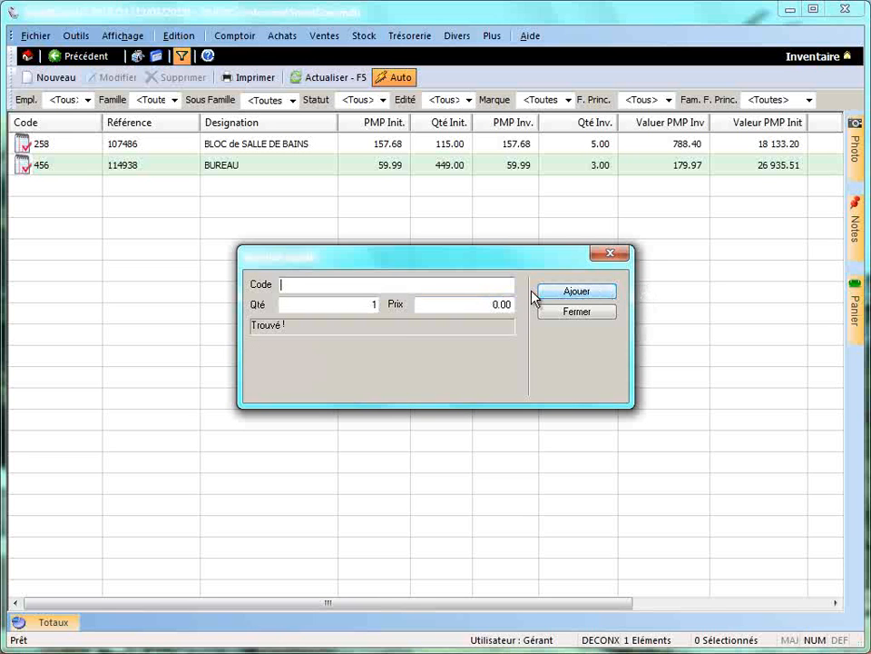
Add the article with code 987 to the inventory with a quantity of 10 and a price of 40
{"action": "left_click", "coordinate": [415, 284]}
{"action": "type", "text": "987"}
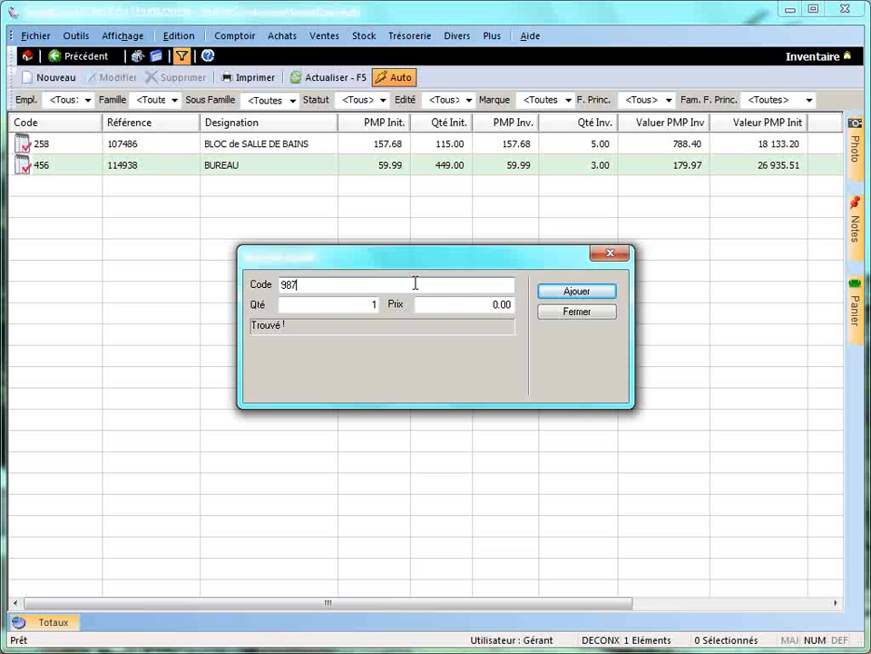
{"action": "key", "text": "Return"}
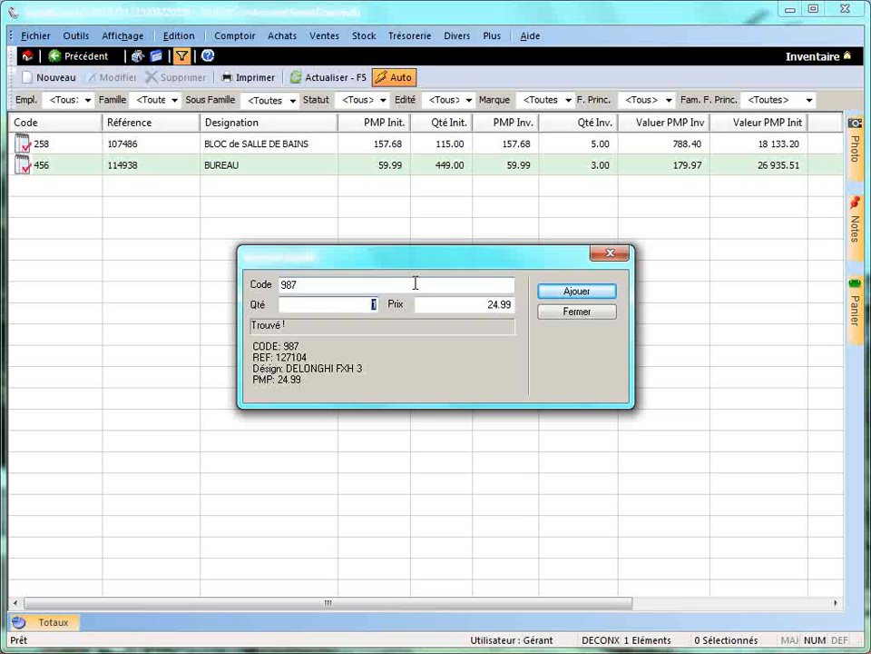
{"action": "type", "text": "0"}
{"action": "key", "text": "Return"}
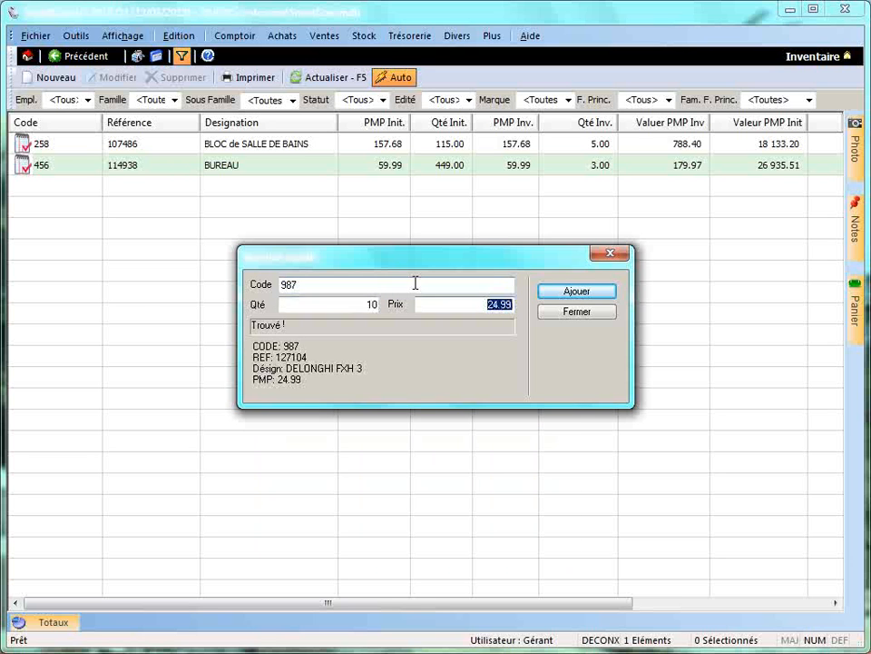
{"action": "type", "text": "40"}
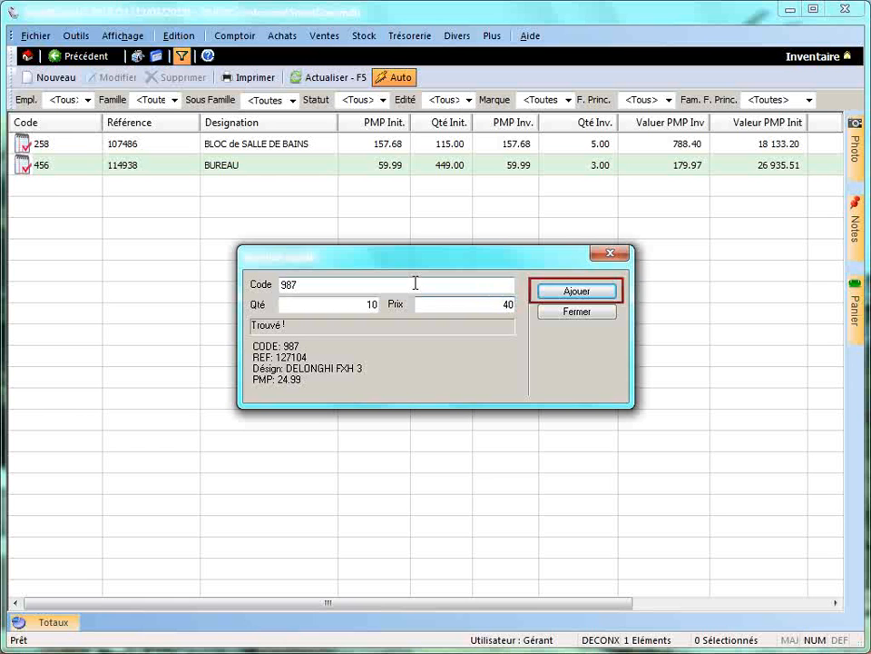
{"action": "key", "text": "Return"}
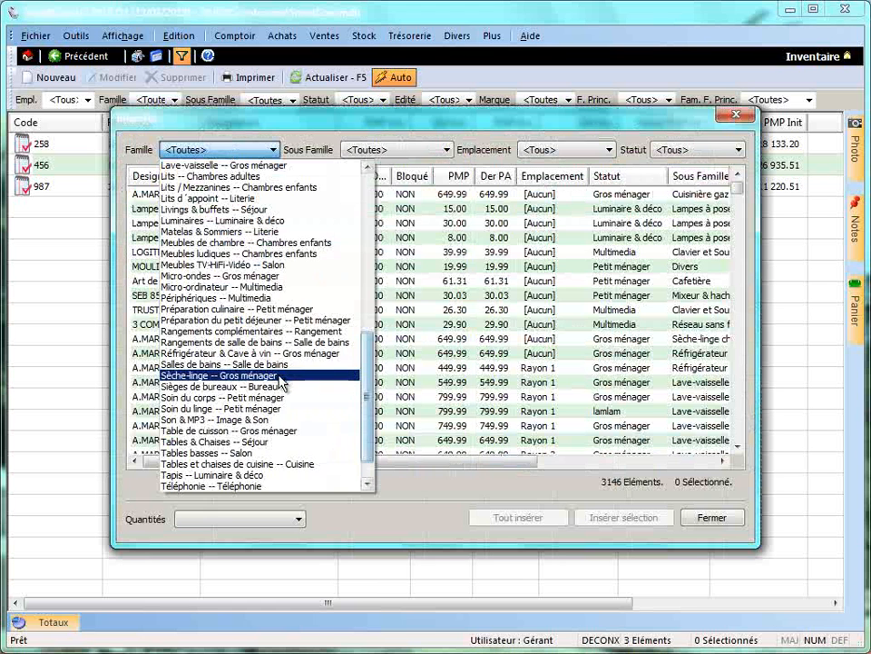
Filter the articles to import by the family Son & MP3 -- Image & Son and the subfamily Baladeur MP3 mémoire flash
{"action": "left_click", "coordinate": [250, 420]}
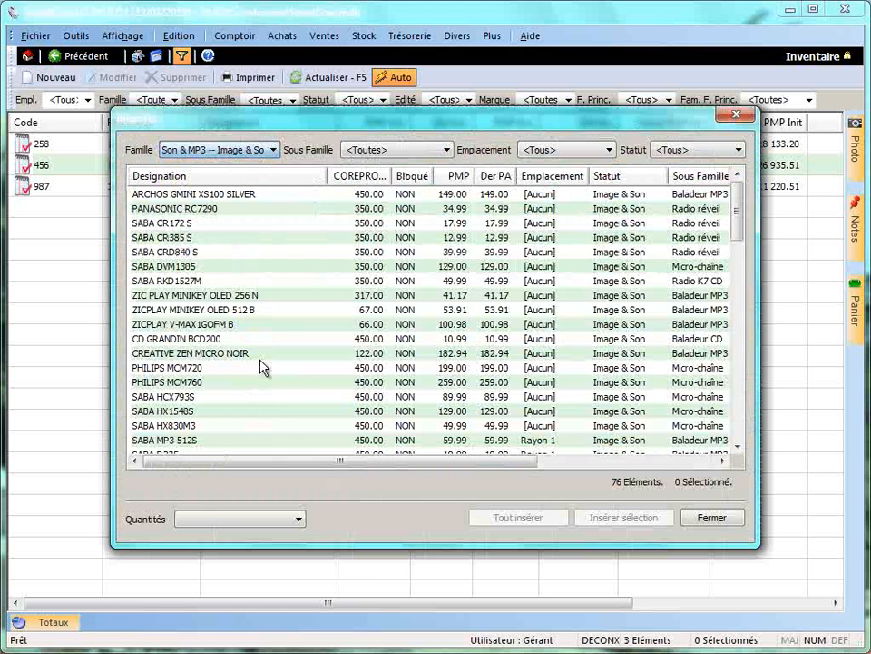
{"action": "left_click", "coordinate": [434, 158]}
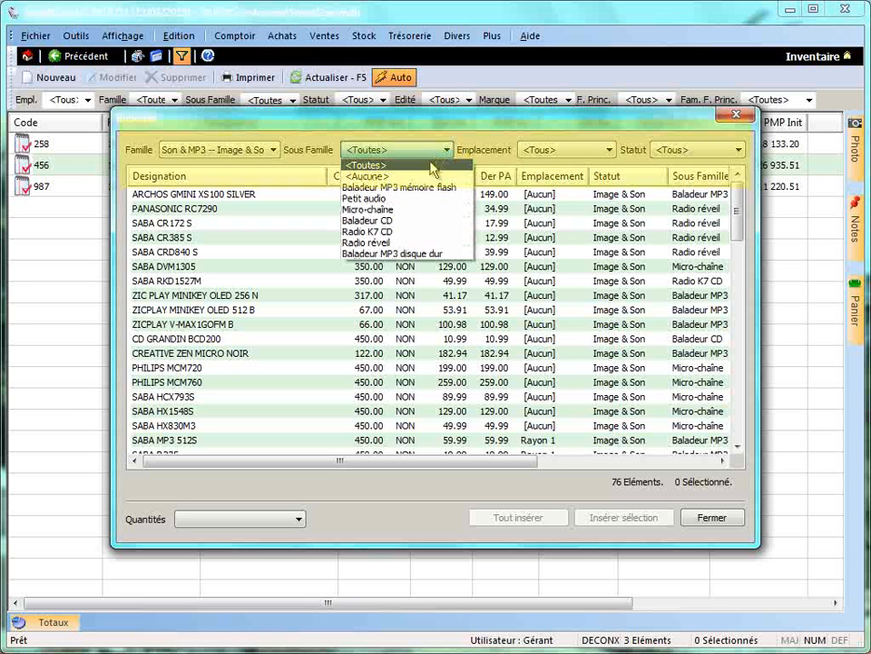
{"action": "left_click", "coordinate": [405, 199]}
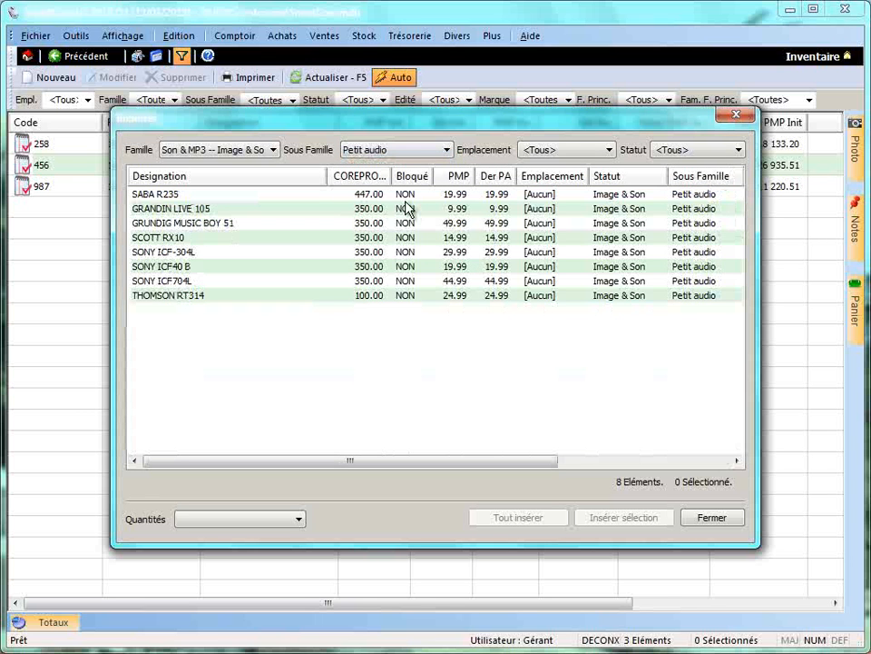
{"action": "left_click", "coordinate": [434, 150]}
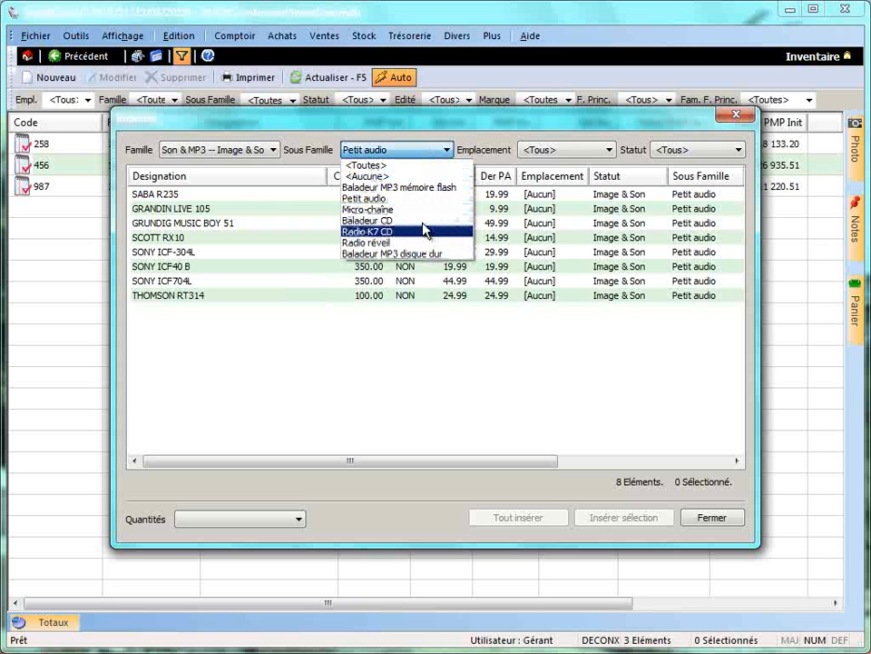
{"action": "left_click", "coordinate": [424, 188]}
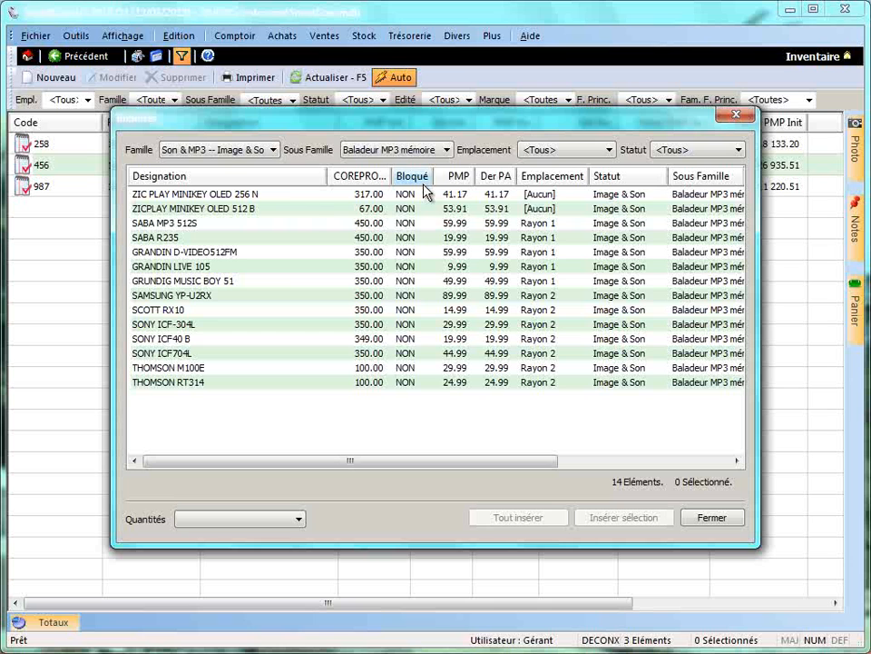
Select the articles ZIC PLAY MINIKEY OLED 256 N, SABA R235, GRANDIN LIVE 105, SAMSUNG YP-U2RX and SONY ICF-304L together
{"action": "left_click", "coordinate": [279, 194]}
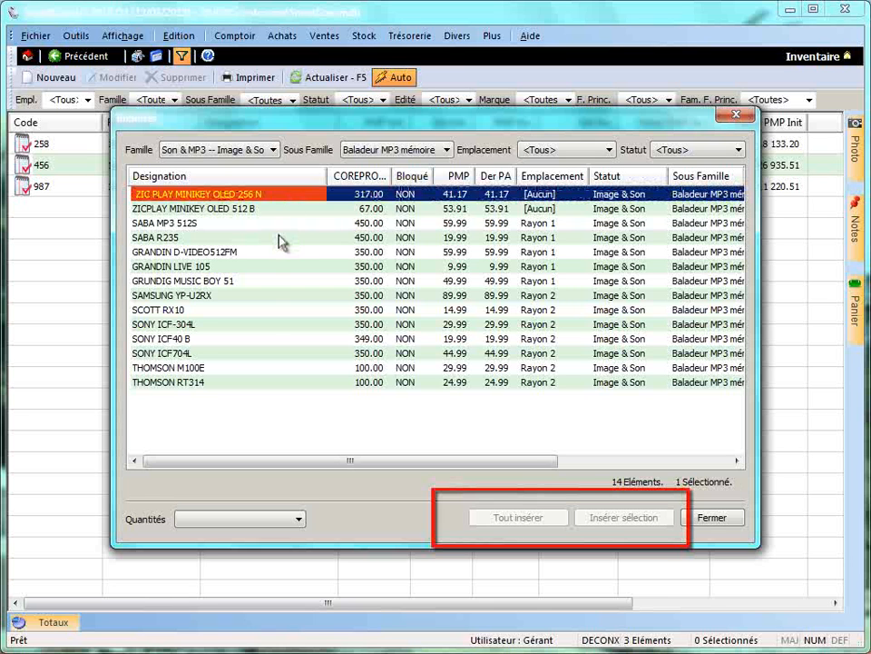
{"action": "left_click", "coordinate": [280, 236], "text": "ctrl"}
{"action": "left_click", "coordinate": [284, 266], "text": "ctrl"}
{"action": "left_click", "coordinate": [286, 295], "text": "ctrl"}
{"action": "left_click", "coordinate": [289, 324], "text": "ctrl"}
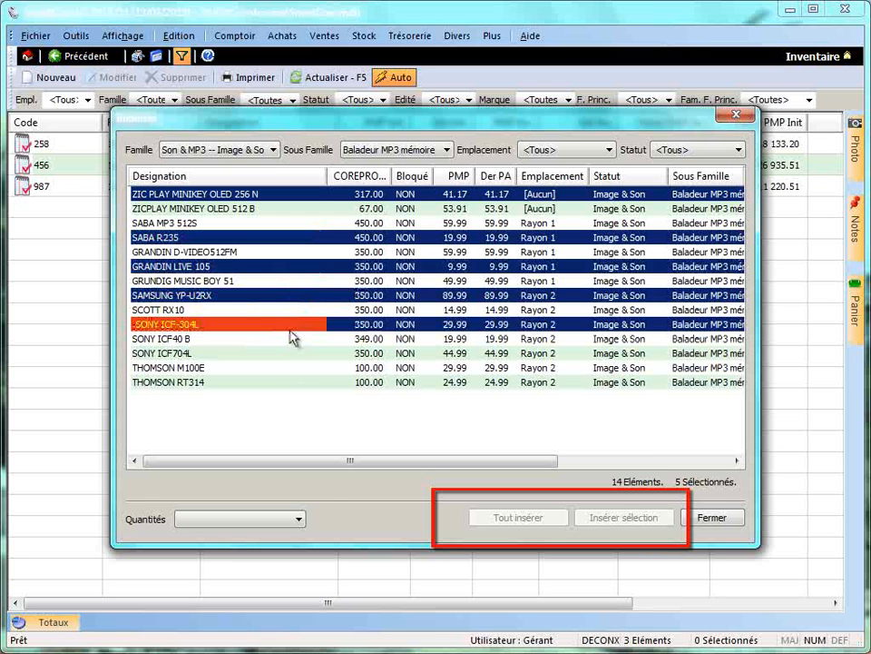
Set the import quantities to Copier les quantités and insert all the filtered articles into the inventory
{"action": "left_click", "coordinate": [300, 520]}
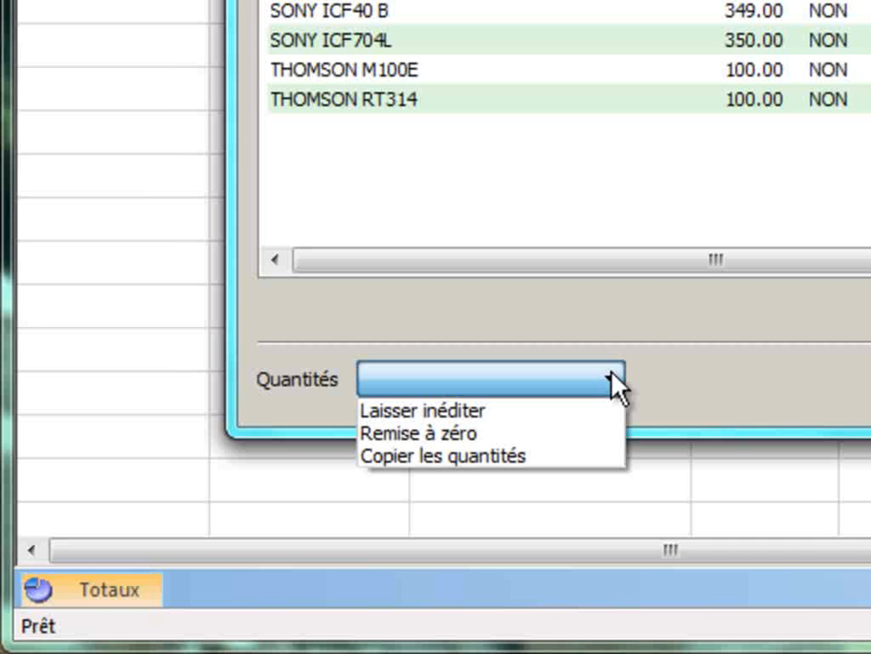
{"action": "left_click", "coordinate": [611, 374]}
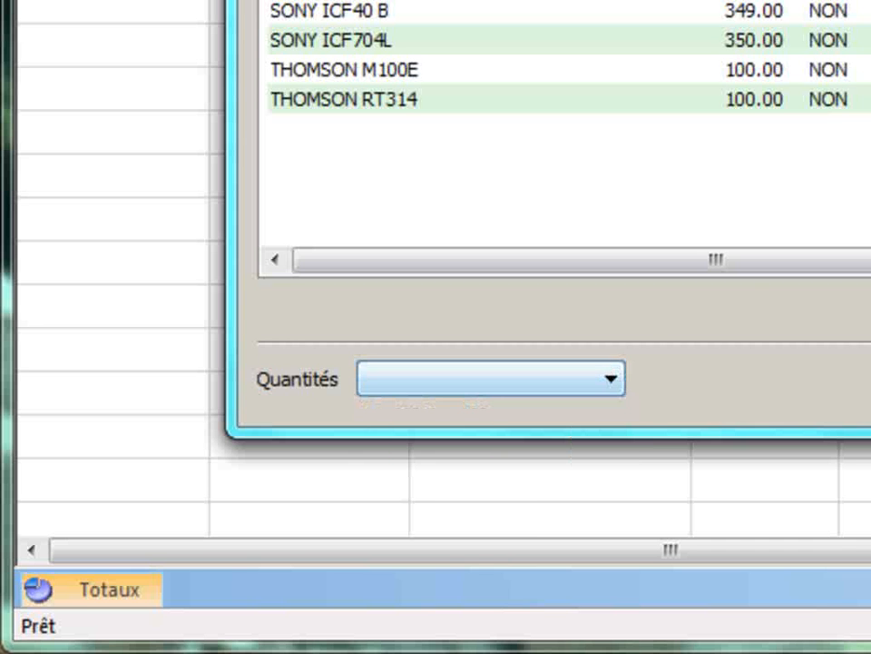
{"action": "left_click_drag", "start_coordinate": [844, 0], "coordinate": [808, 0]}
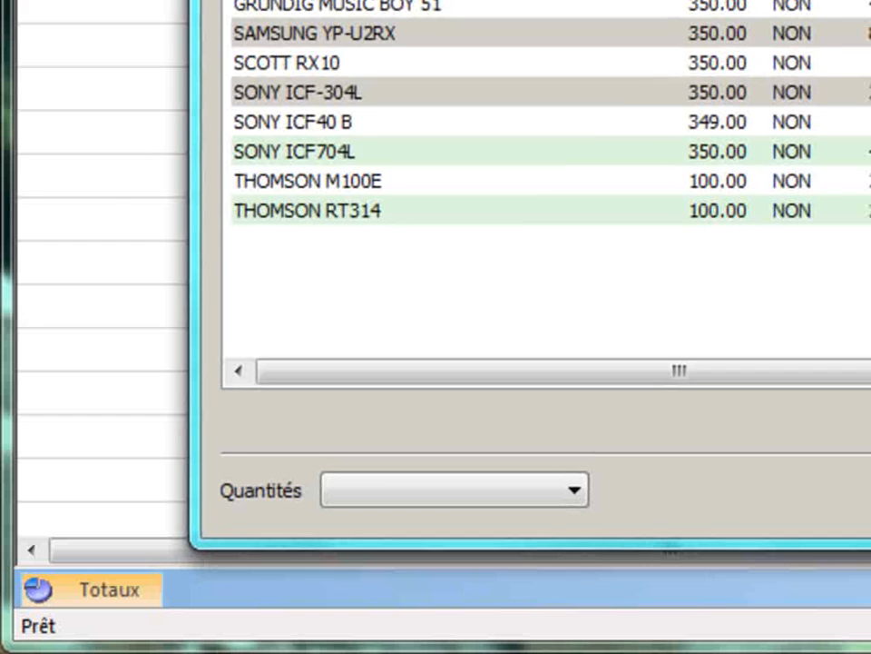
{"action": "left_click", "coordinate": [565, 490]}
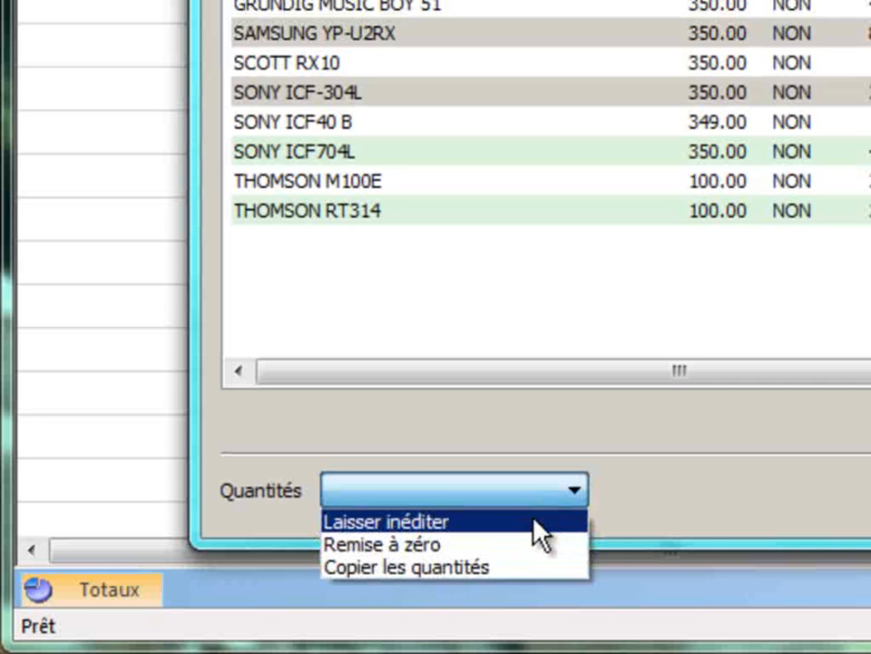
{"action": "left_click", "coordinate": [533, 521]}
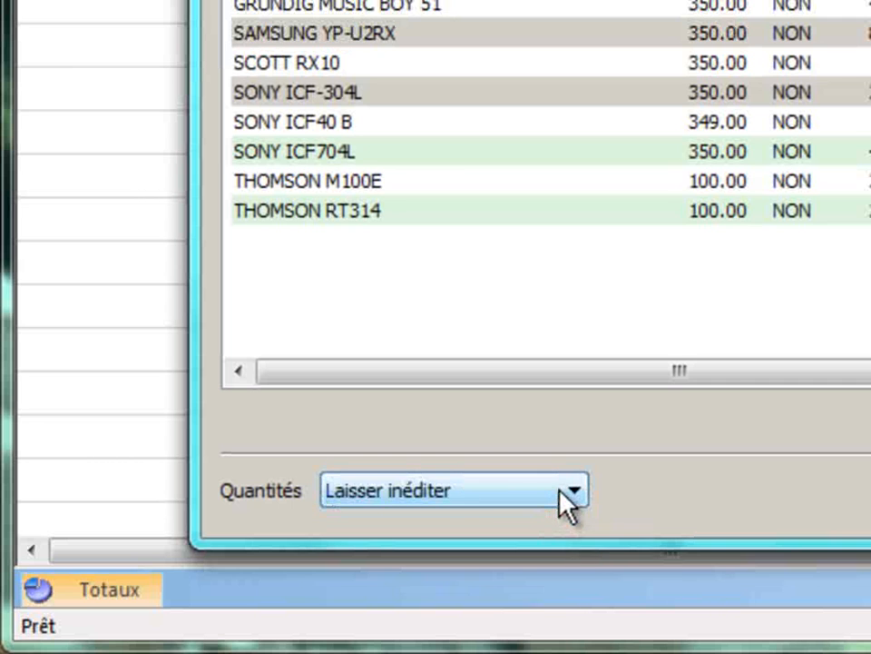
{"action": "left_click", "coordinate": [563, 490]}
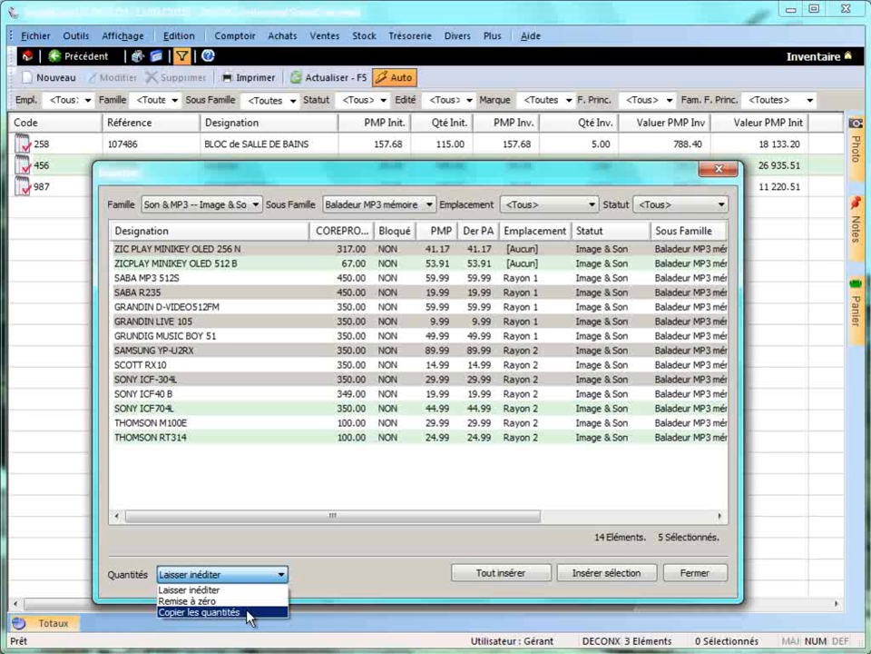
{"action": "left_click", "coordinate": [247, 613]}
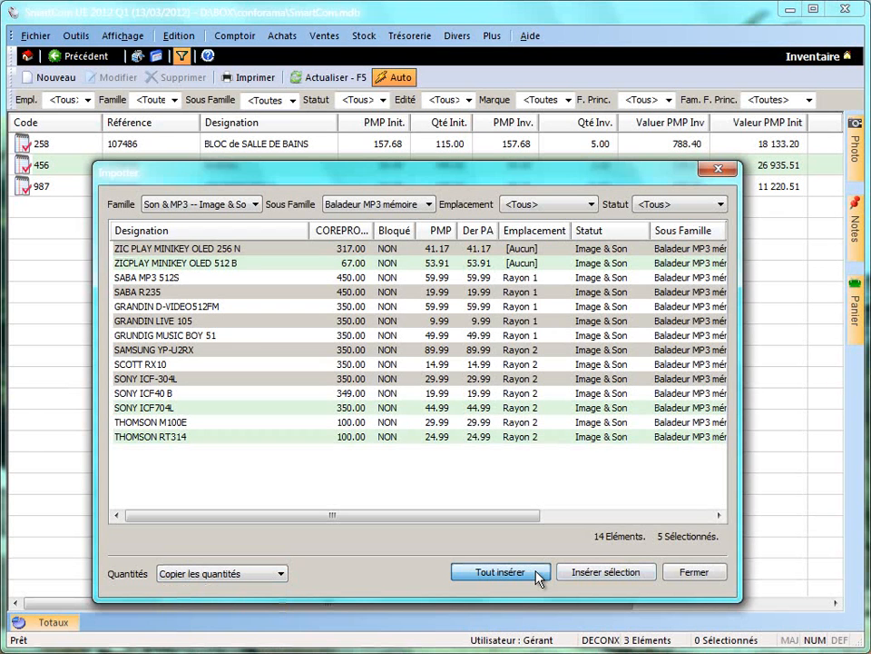
{"action": "left_click", "coordinate": [540, 575]}
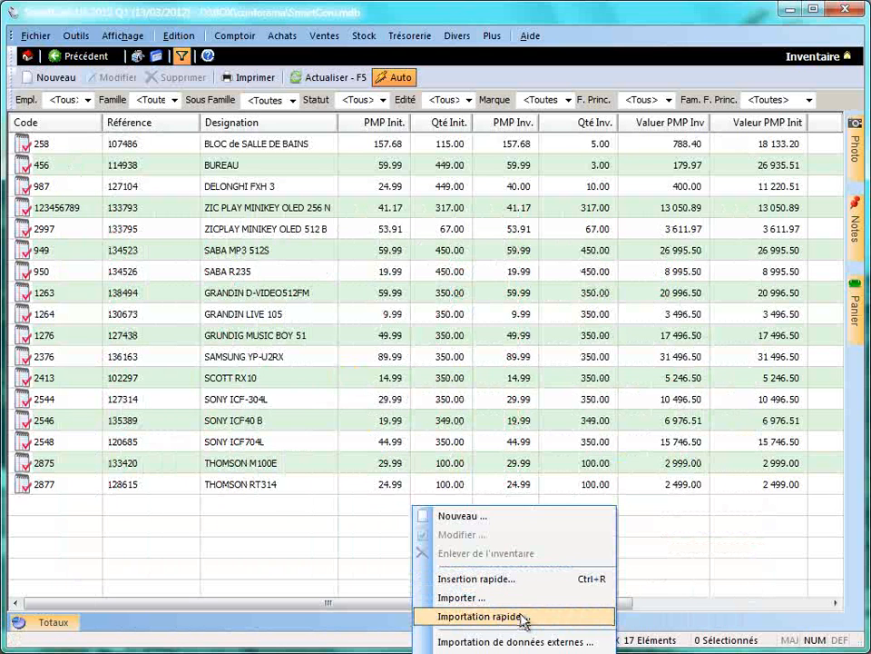
Quick-import the articles of the family Accessoires -- Gros ménager into the inventory with the quantities set to Laisser inéditées
{"action": "left_click", "coordinate": [524, 617]}
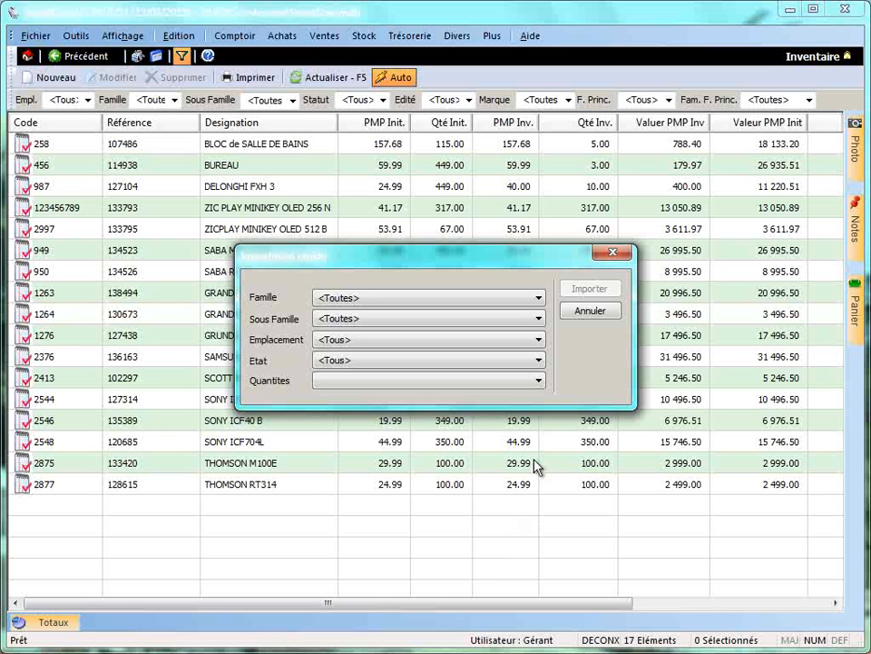
{"action": "left_click", "coordinate": [540, 391]}
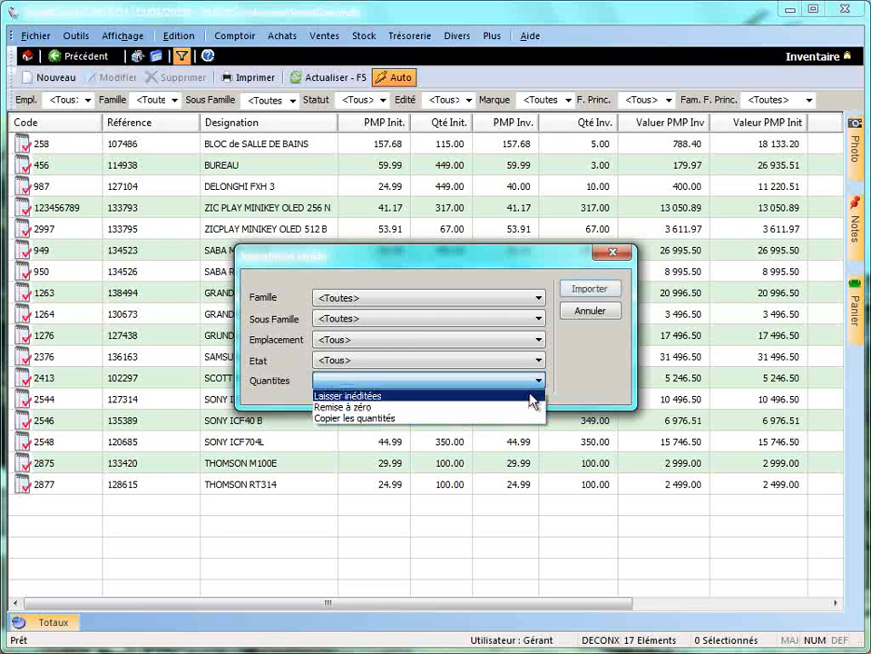
{"action": "left_click", "coordinate": [534, 391]}
{"action": "left_click", "coordinate": [533, 300]}
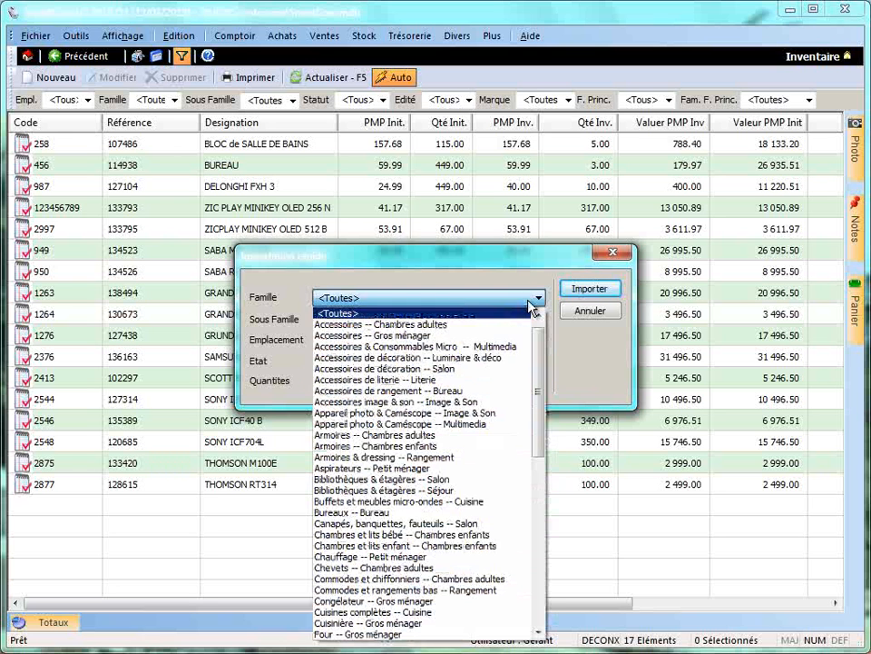
{"action": "left_click", "coordinate": [477, 334]}
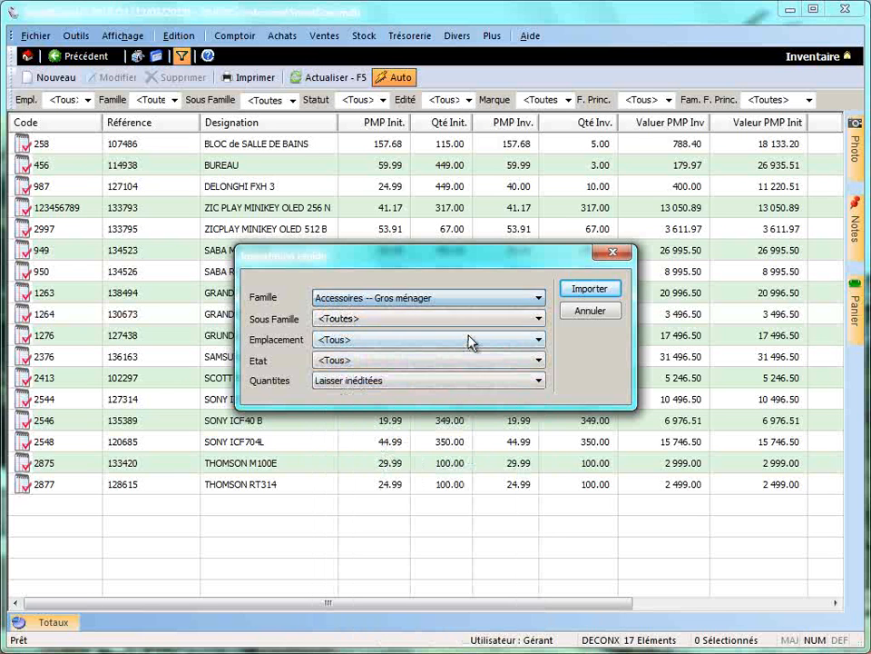
{"action": "left_click", "coordinate": [604, 290]}
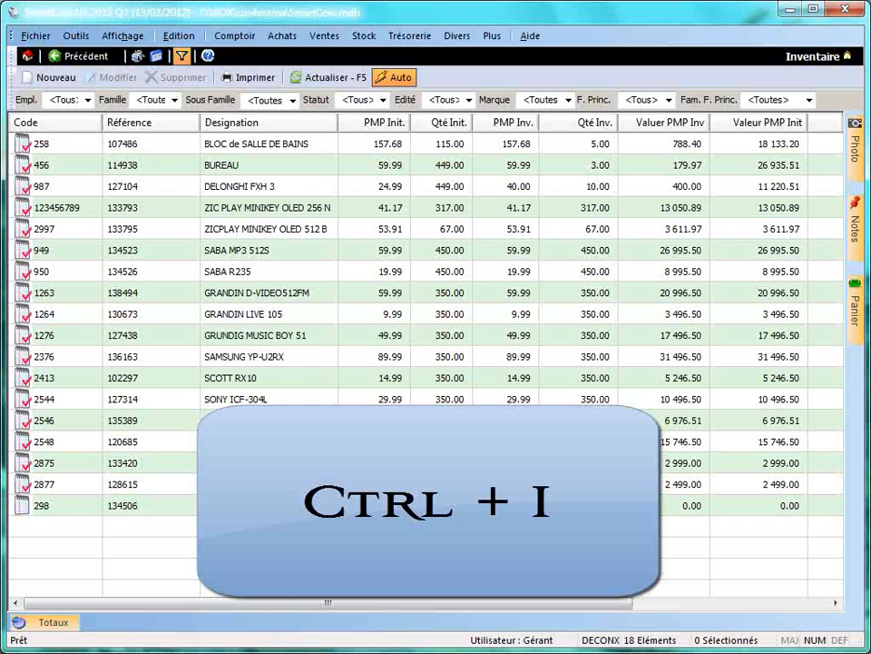
Insert the article CREATIVE ZEN MICRO NOIR into the inventory by searching for "zen cre"
{"action": "key", "text": "ctrl+i"}
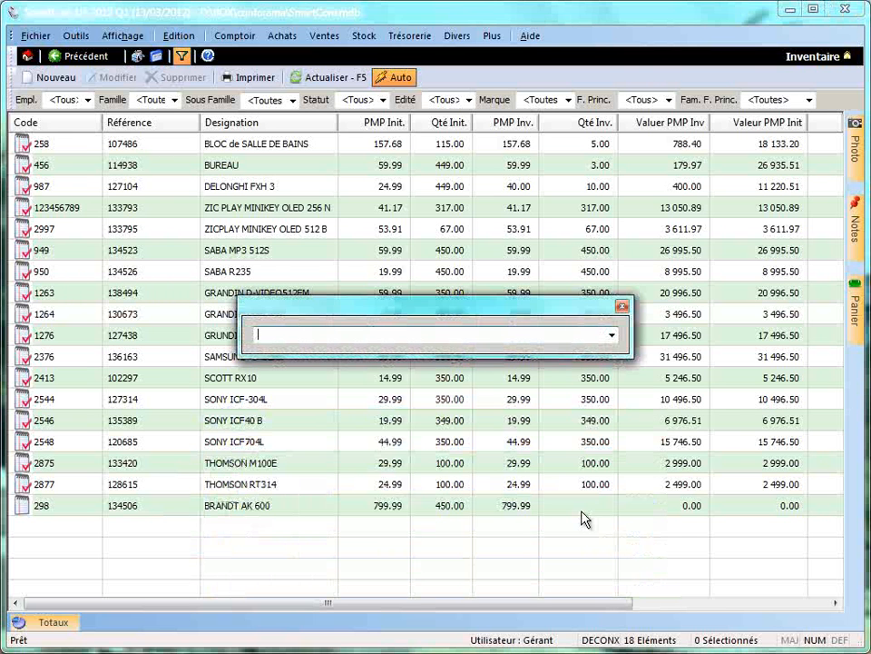
{"action": "type", "text": "zen cre"}
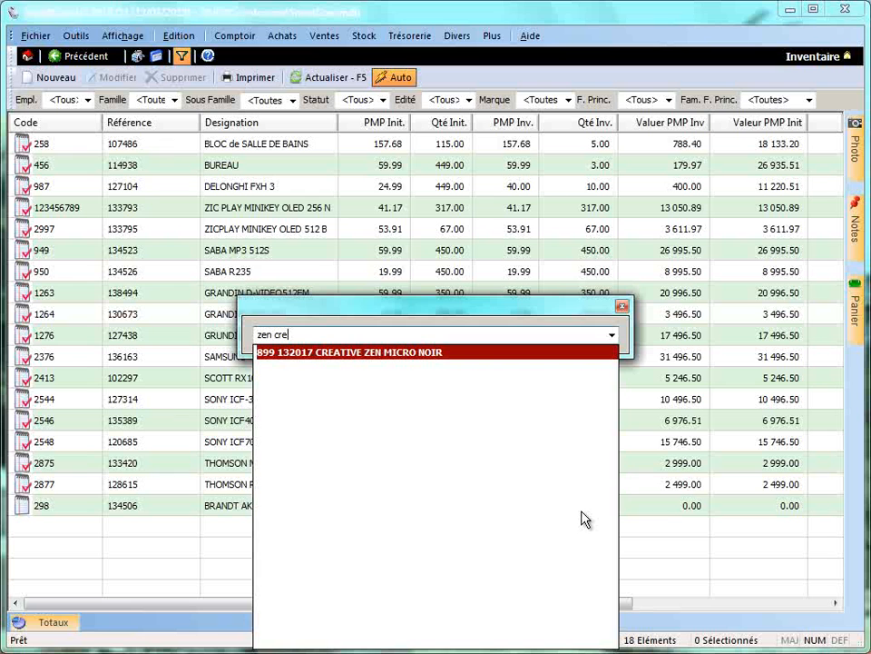
{"action": "key", "text": "Return"}
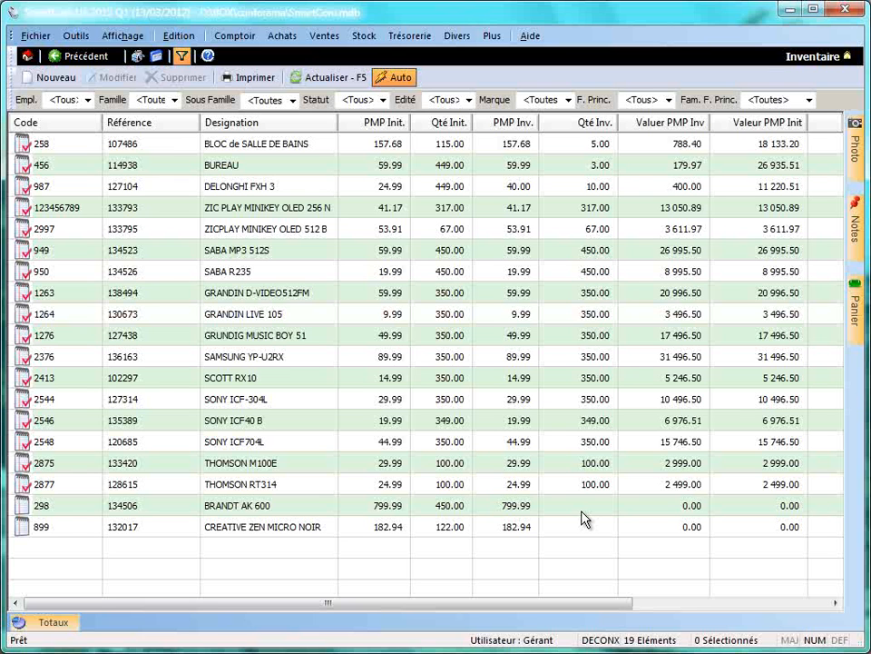
Insert ARTHUR MARTIN ACM 2252, ARTHUR MARTIN ACM3052 and ARTHUR MARTIN AFG 580X into the inventory one by one, searching for "arth" each time
{"action": "key", "text": "ctrl+n"}
{"action": "type", "text": "arth"}
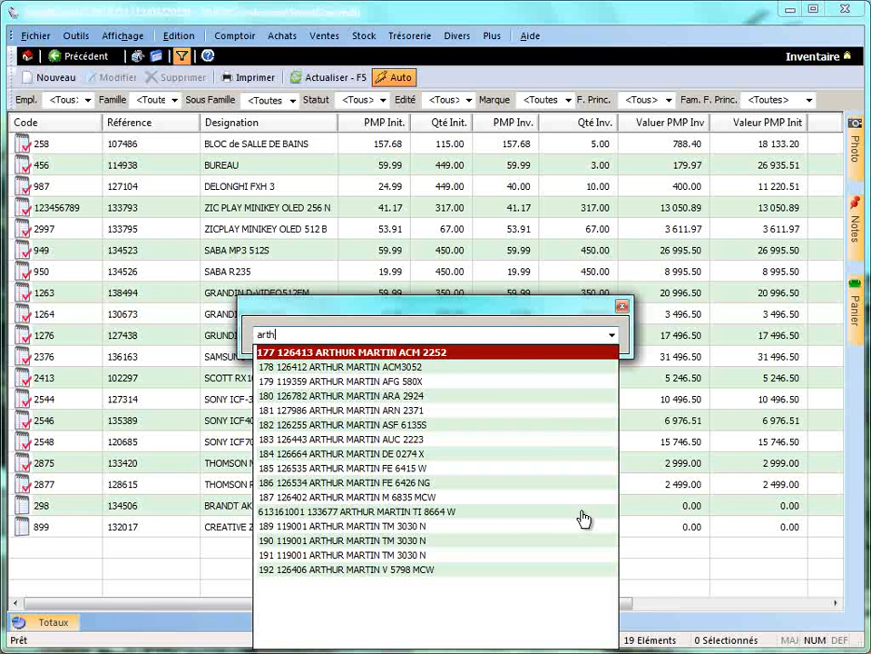
{"action": "key", "text": "Return"}
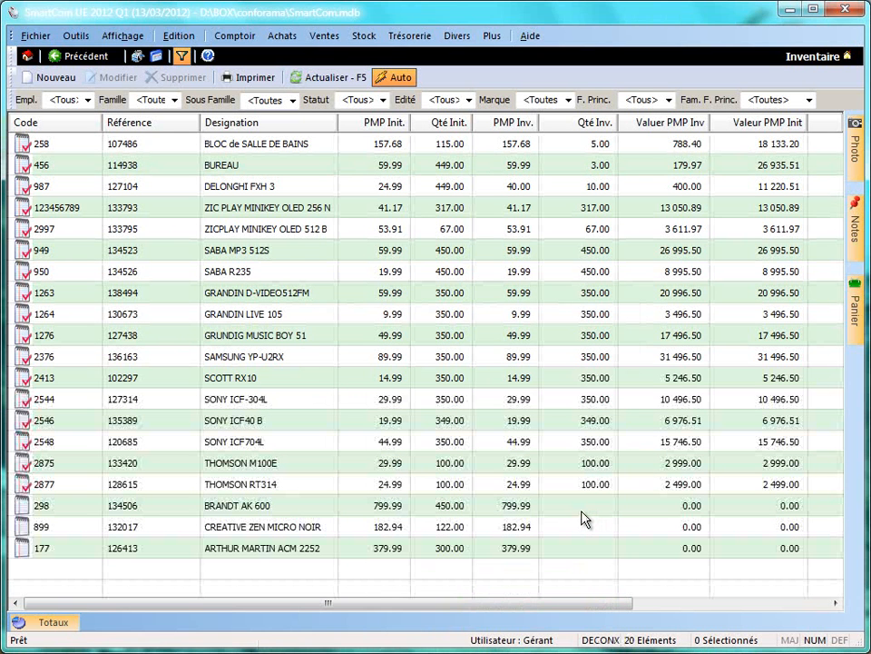
{"action": "key", "text": "Insert"}
{"action": "type", "text": "arth"}
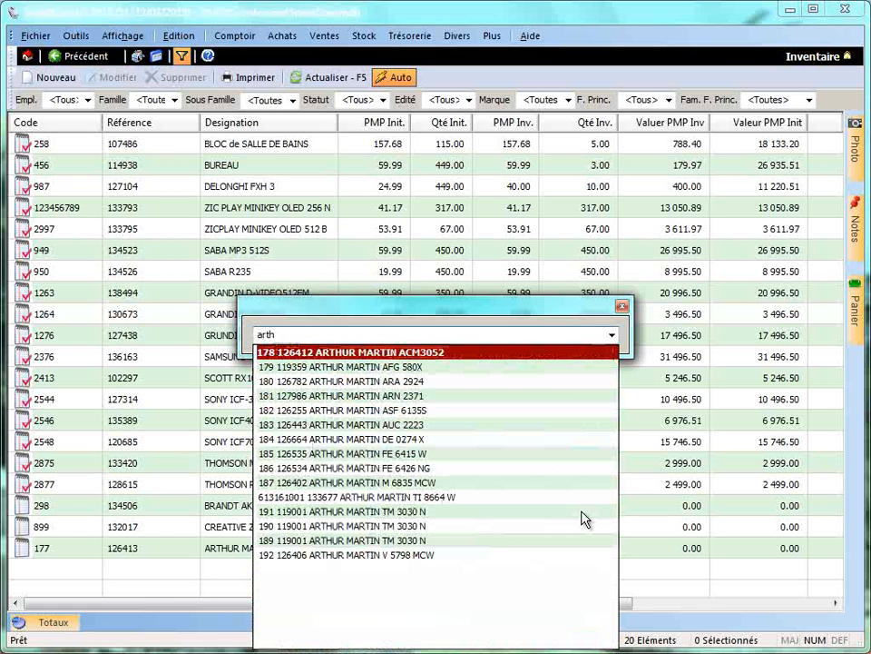
{"action": "key", "text": "Return"}
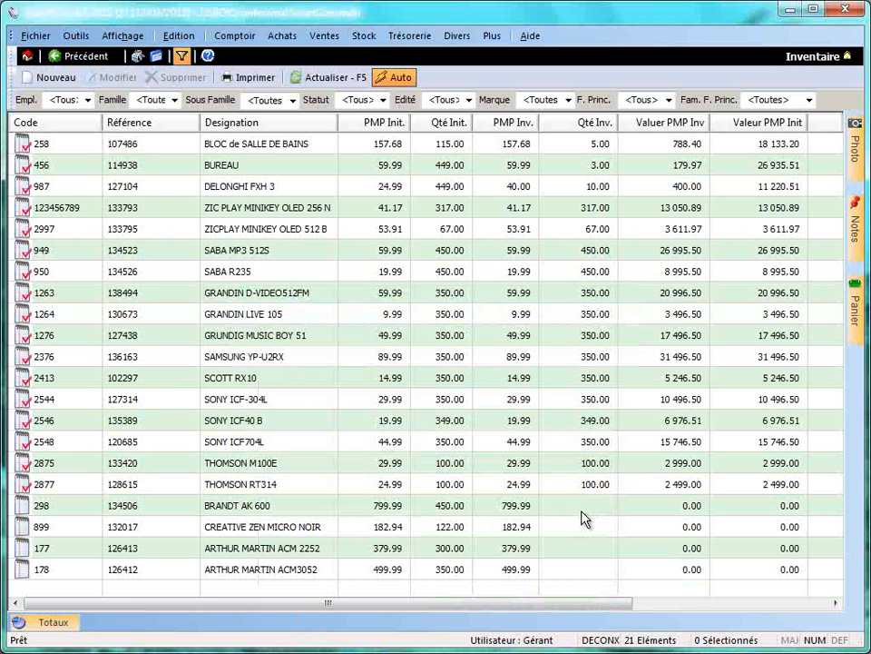
{"action": "key", "text": "Insert"}
{"action": "type", "text": "arth"}
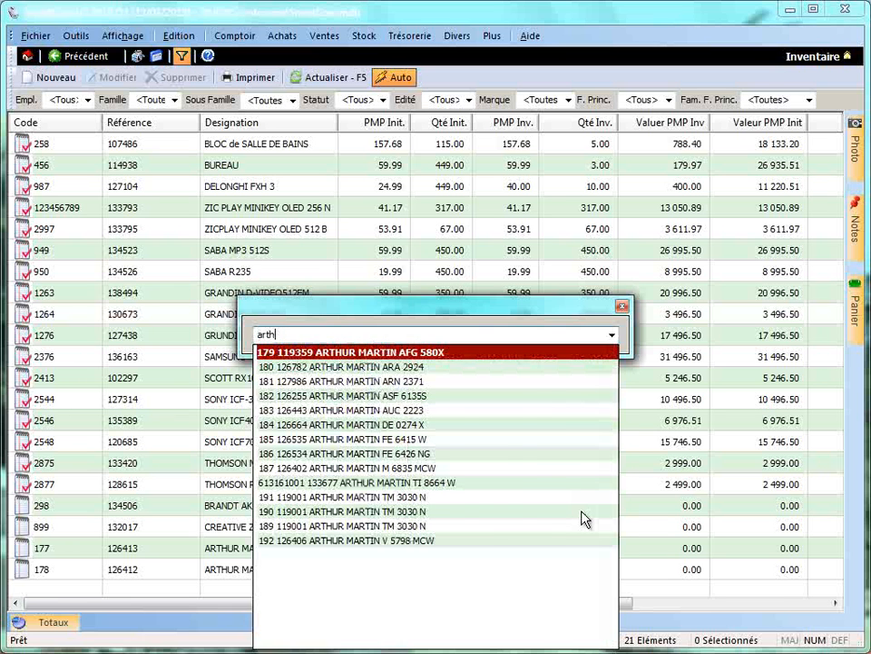
{"action": "key", "text": "Return"}
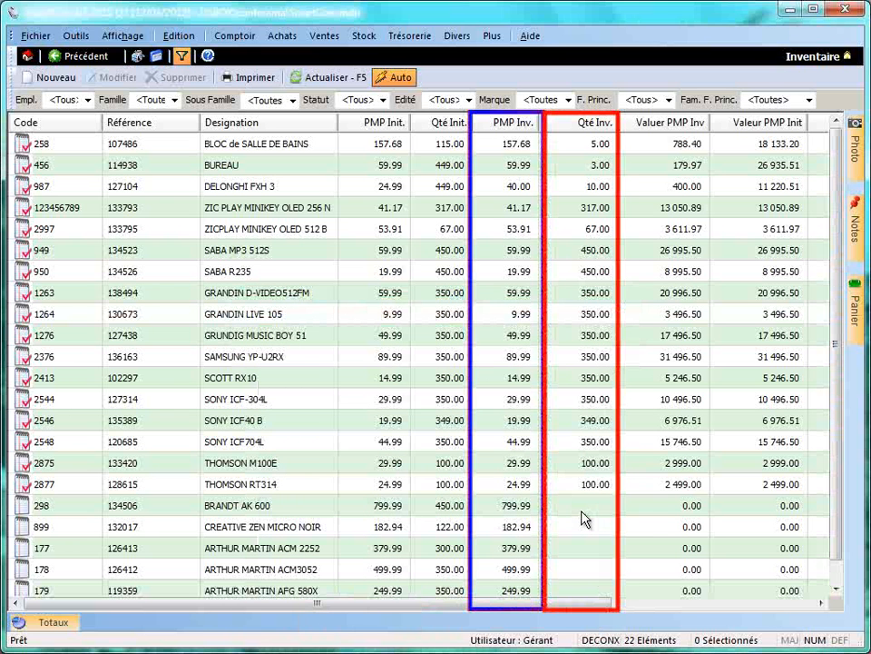
Open the inventory quantity of BRANDT AK 600 for editing, leave it empty and select the article's inventory PMP
{"action": "left_click", "coordinate": [584, 229]}
{"action": "scroll", "coordinate": [583, 231], "scroll_direction": "down", "scroll_amount": 1}
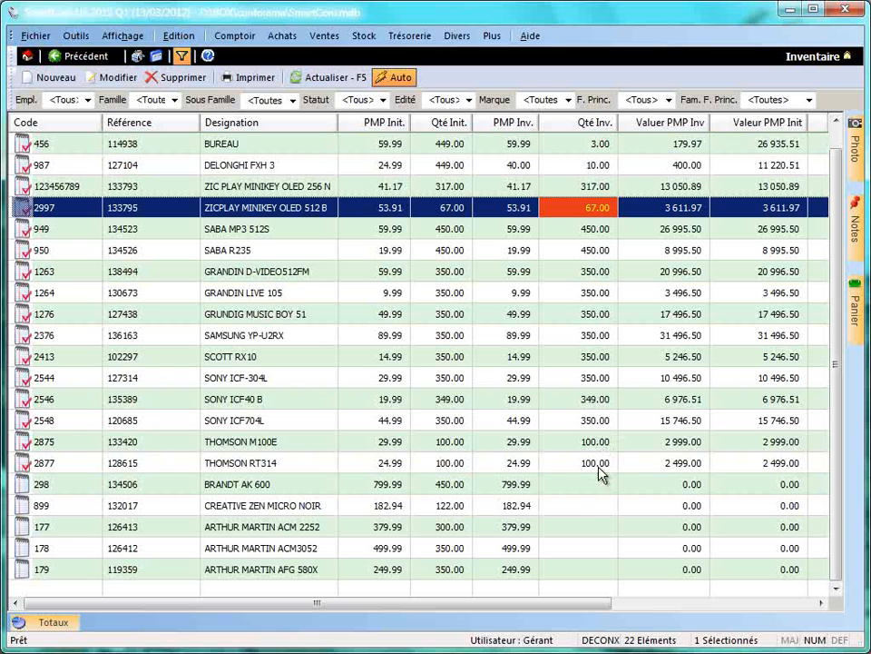
{"action": "left_click", "coordinate": [585, 485]}
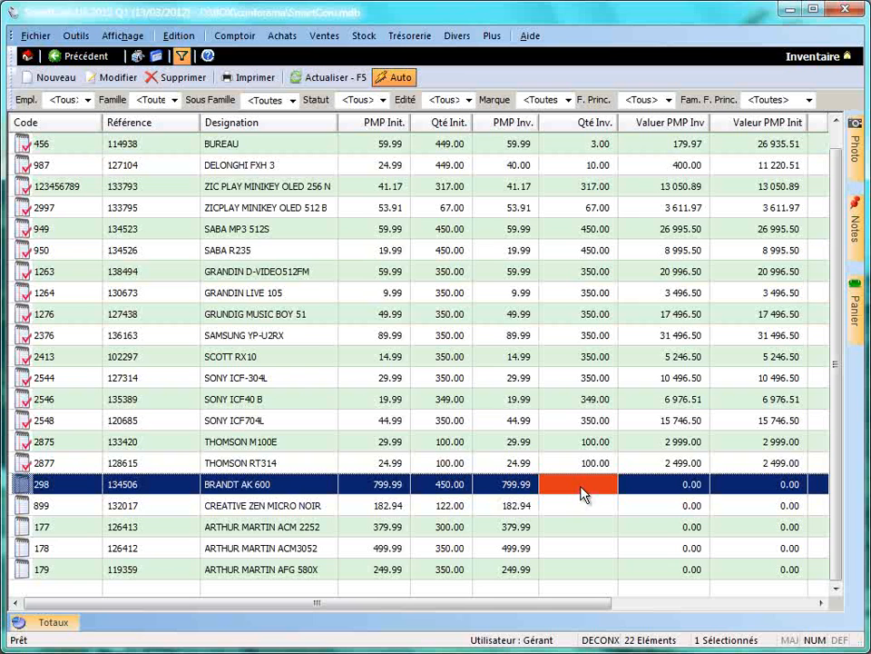
{"action": "left_click", "coordinate": [580, 490]}
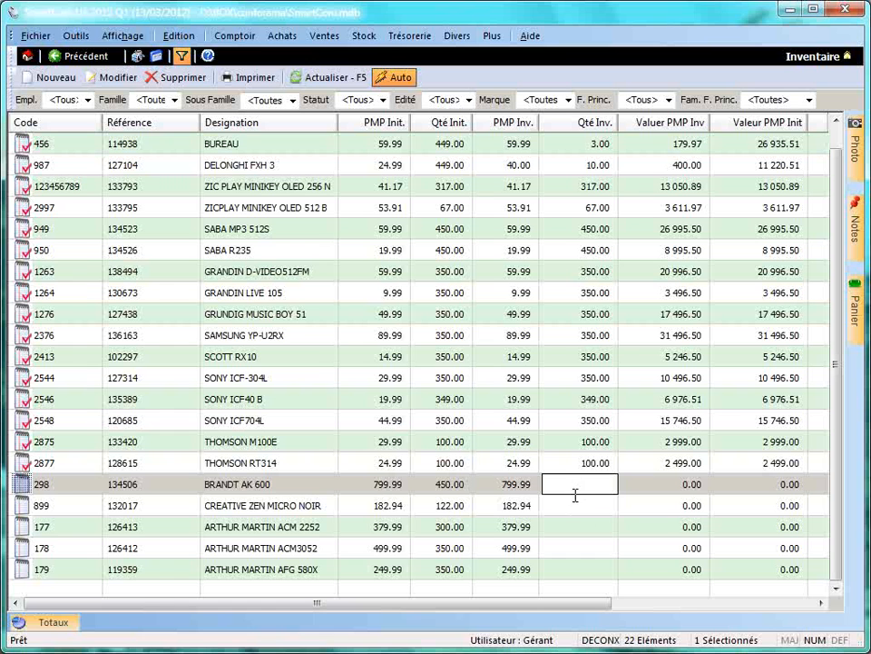
{"action": "left_click", "coordinate": [531, 490]}
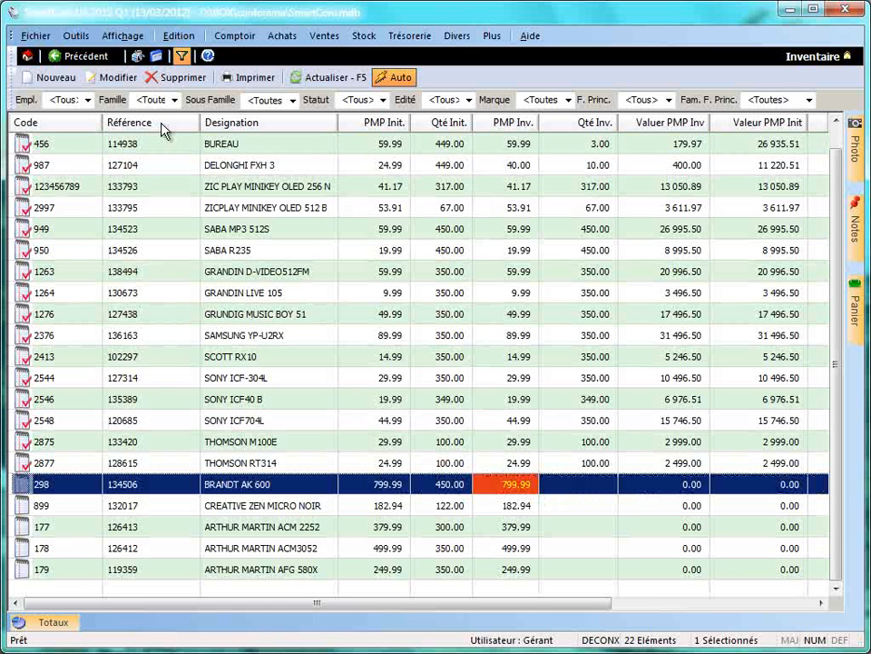
Go through the inventory quantities from BRANDT AK 600 down to ARTHUR MARTIN AFG 580X in edit mode without entering values
{"action": "key", "text": "Right"}
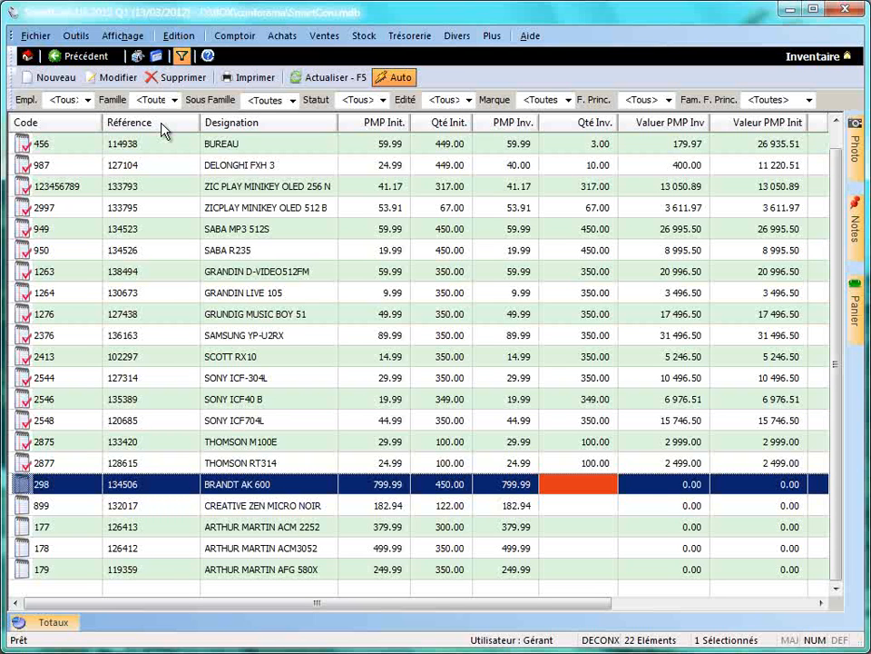
{"action": "key", "text": "F2"}
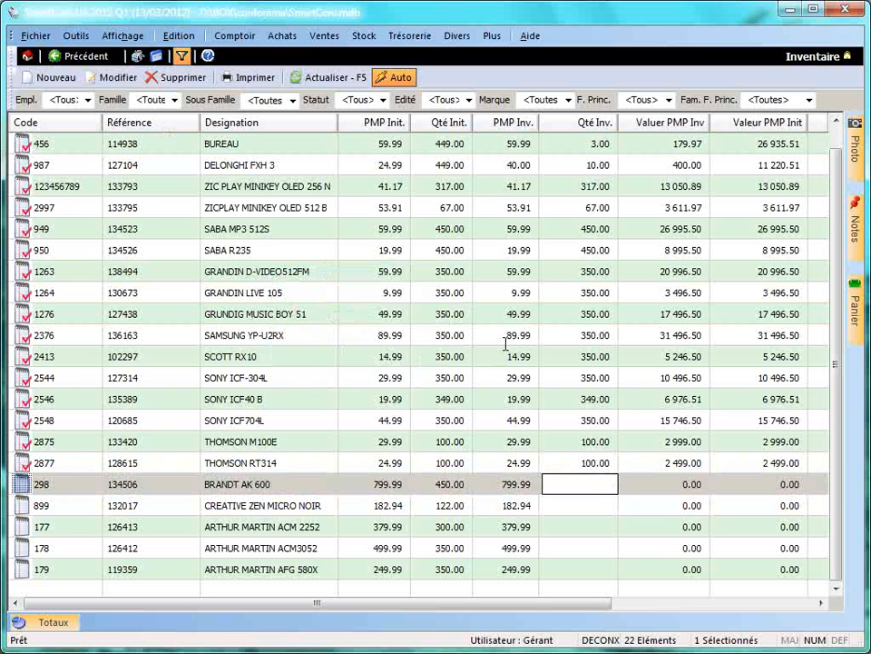
{"action": "key", "text": "Return"}
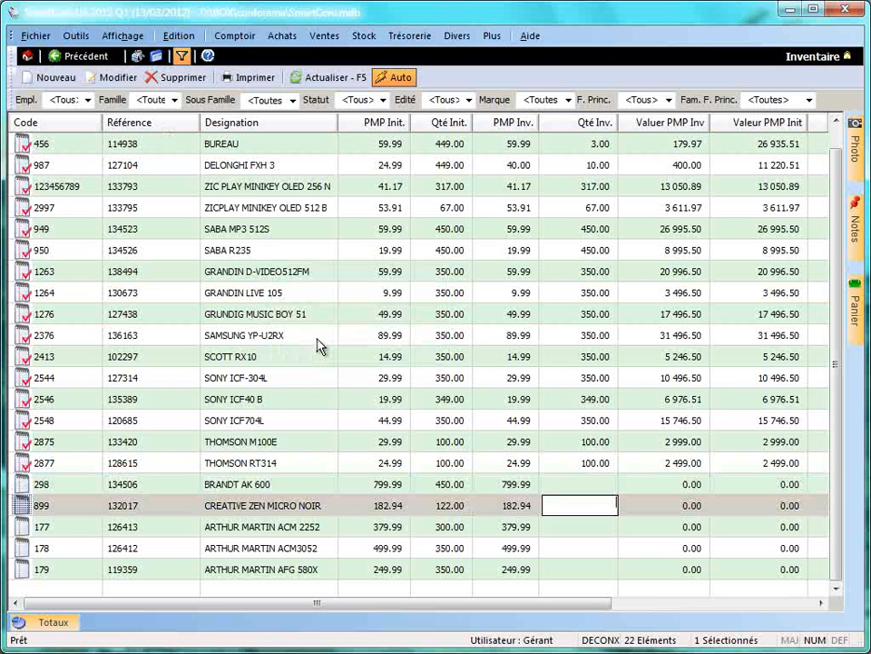
{"action": "key", "text": "Return"}
{"action": "key", "text": "Down"}
{"action": "key", "text": "Down"}
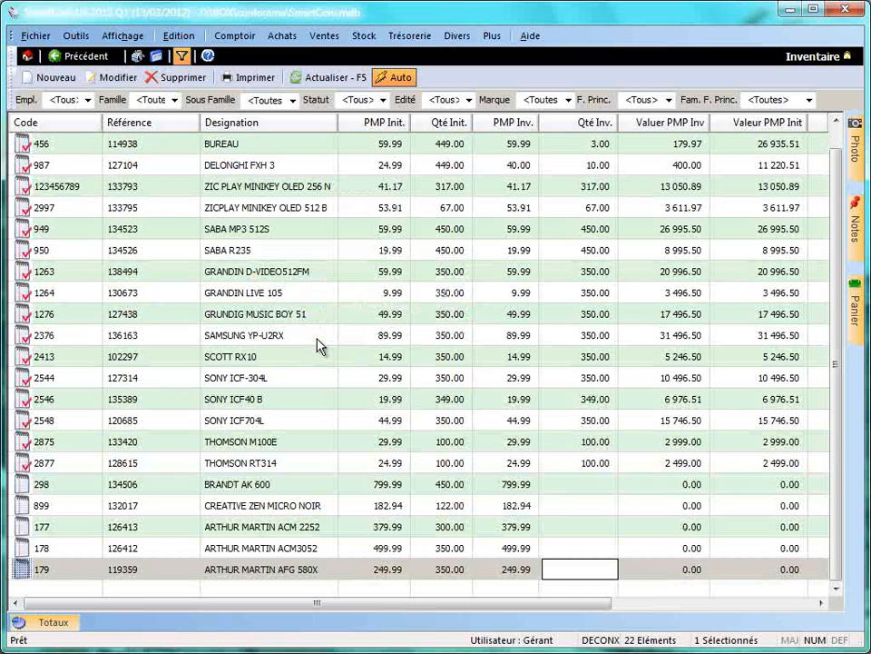
{"action": "key", "text": "Return"}
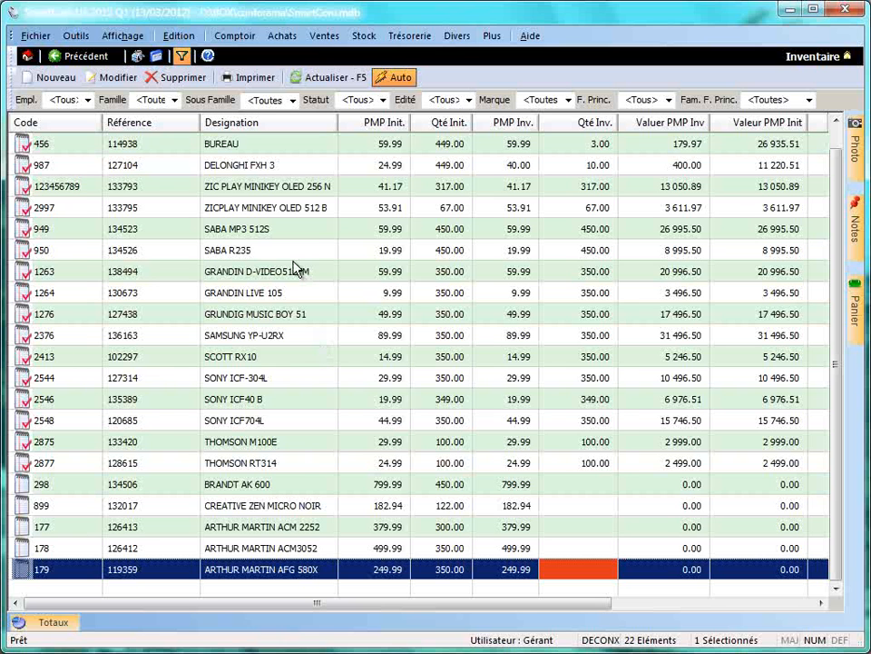
Return to the list of inventories, open Mon 2eme Inventaire and insert the article ARTHUR MARTIN ARA 2924 into it
{"action": "key", "text": "Escape"}
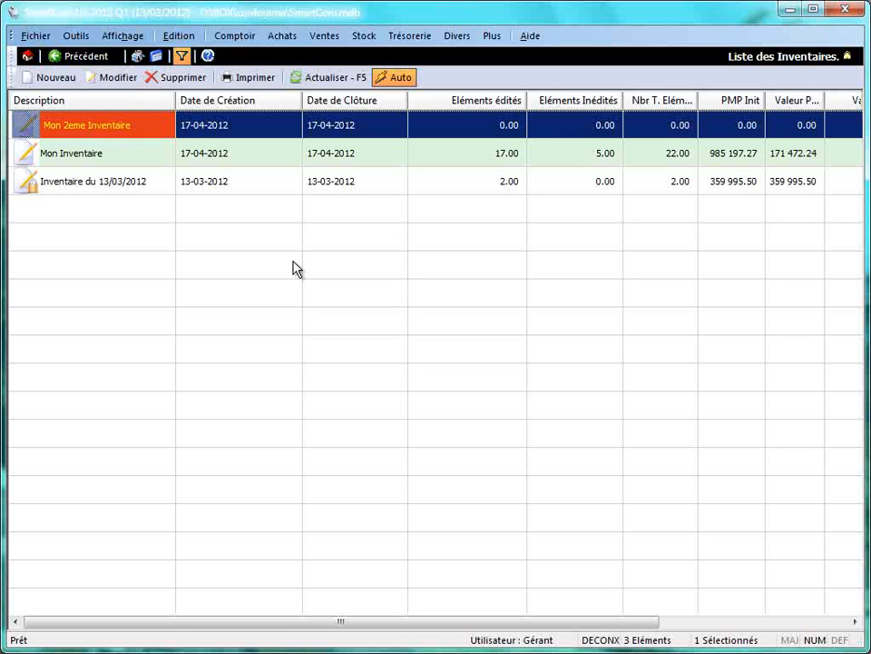
{"action": "double_click", "coordinate": [310, 135]}
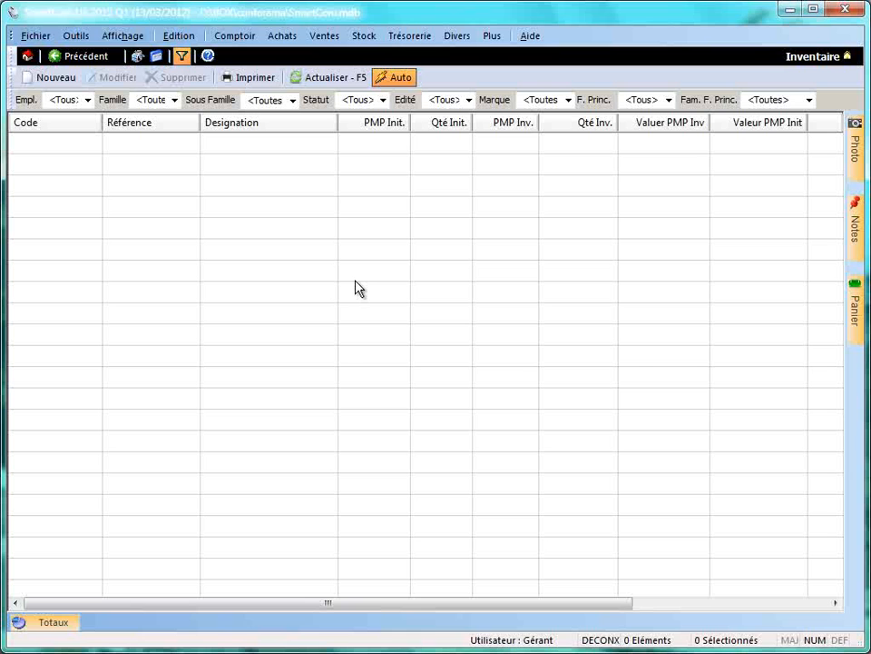
{"action": "type", "text": "arth"}
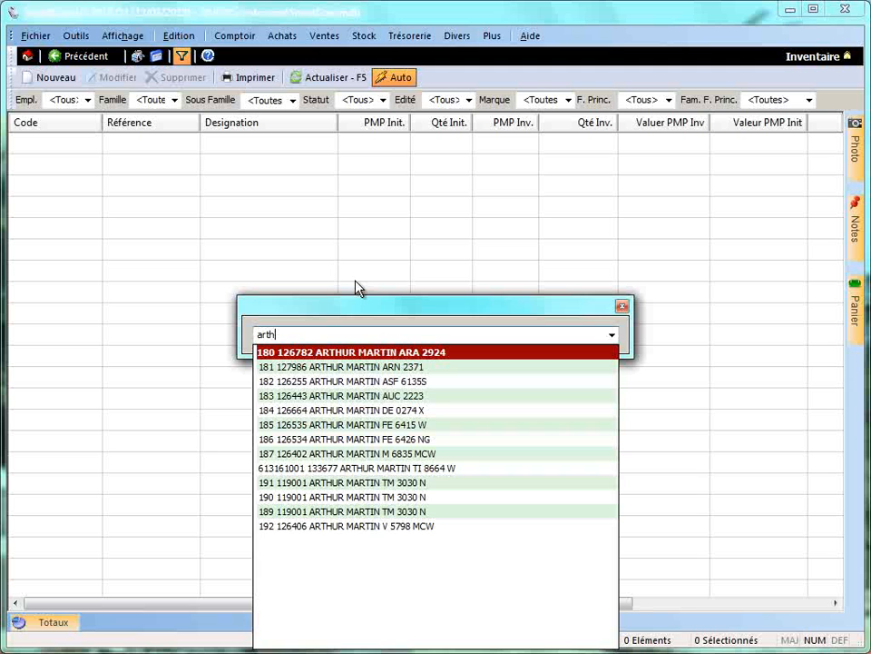
{"action": "key", "text": "Return"}
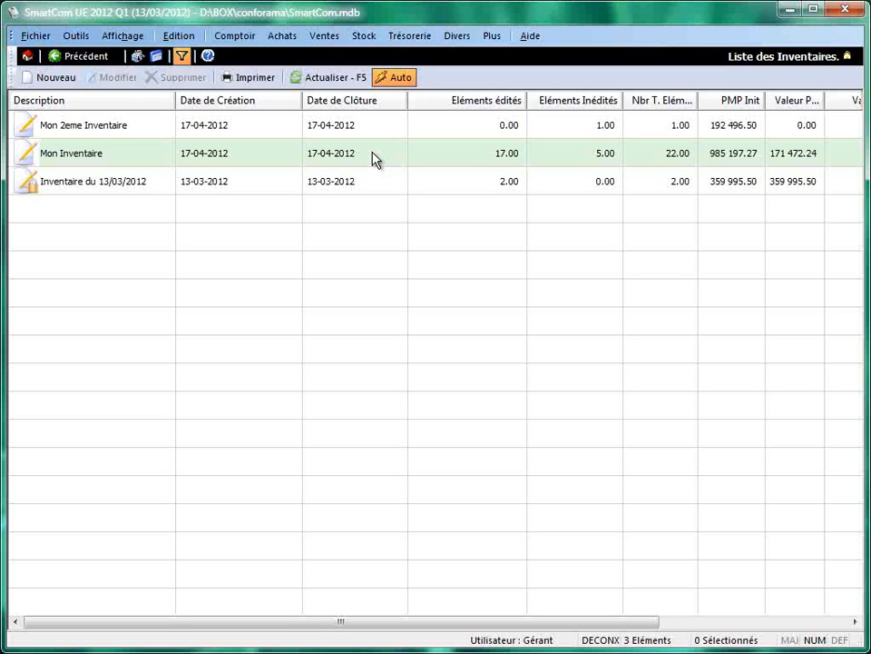
Try to close the inventory Mon Inventaire with Clôturer l'inventaire
{"action": "right_click", "coordinate": [506, 161]}
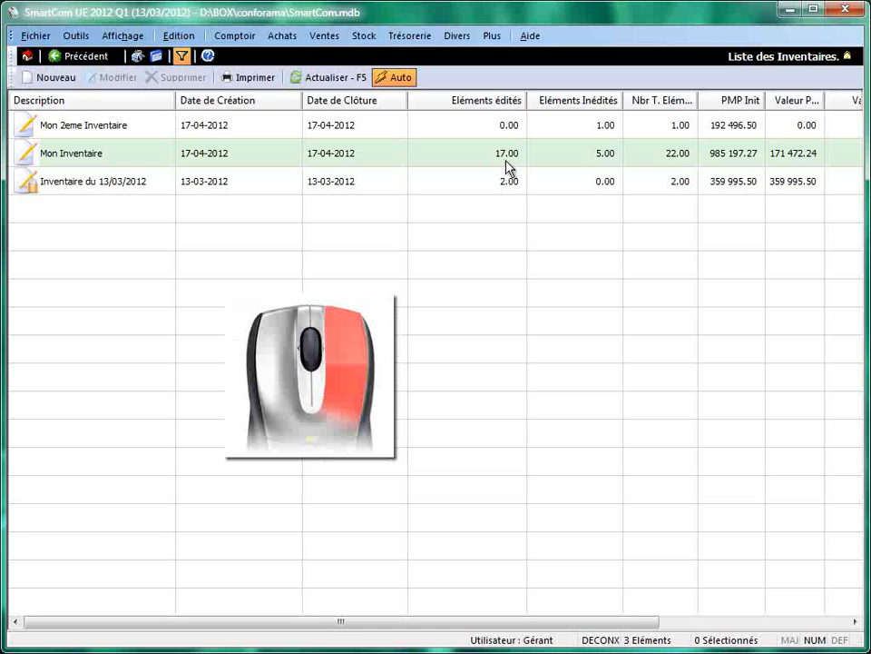
{"action": "right_click", "coordinate": [506, 161]}
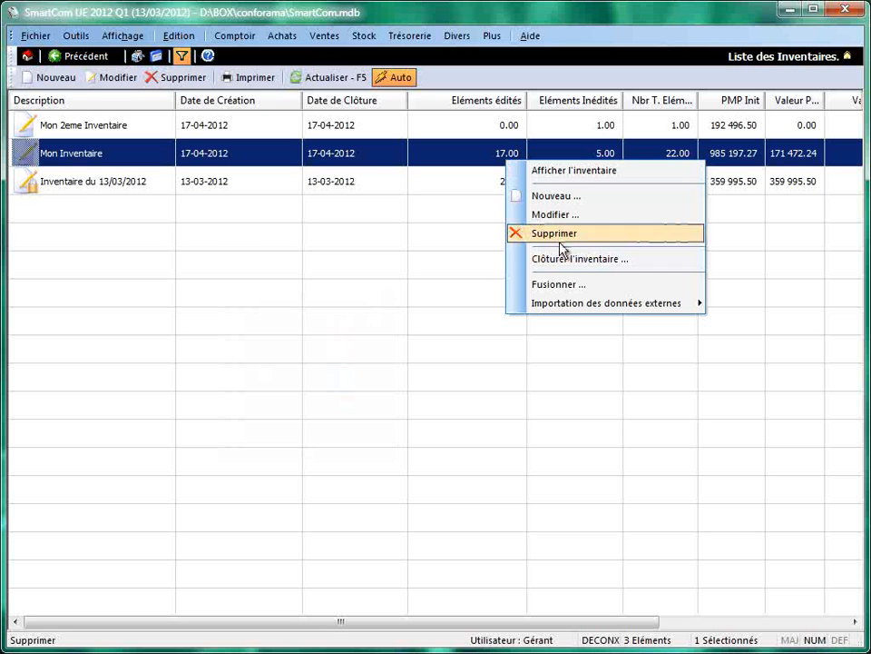
{"action": "left_click", "coordinate": [646, 259]}
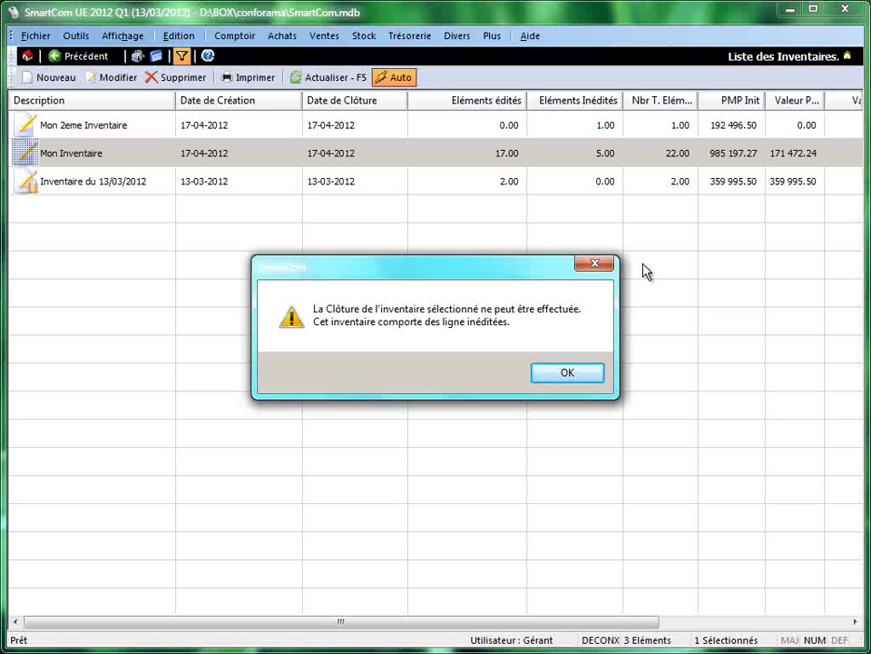
{"action": "left_click", "coordinate": [567, 374]}
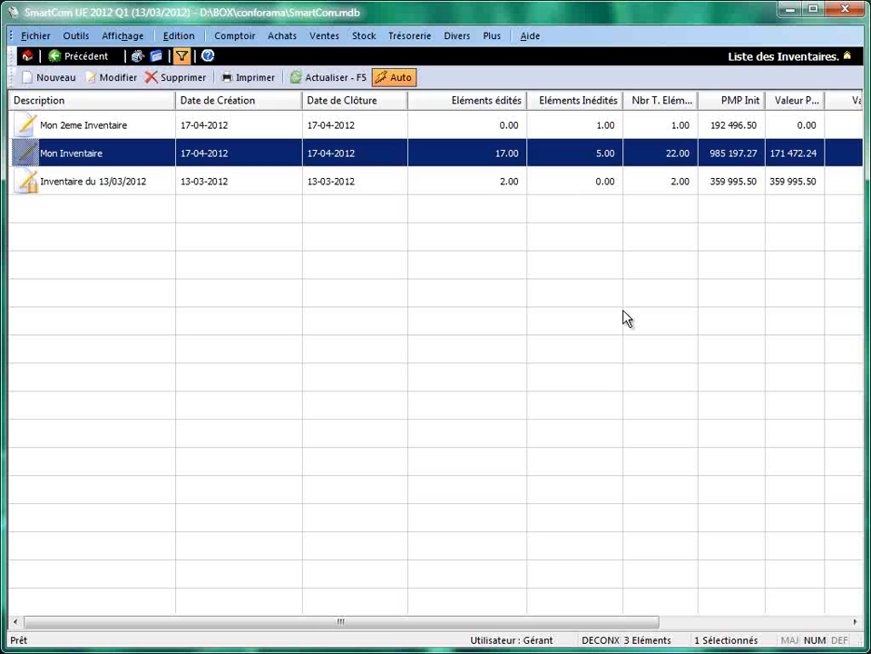
Open the inventory Mon Inventaire and filter its articles by the edited status Non Edit
{"action": "double_click", "coordinate": [601, 163]}
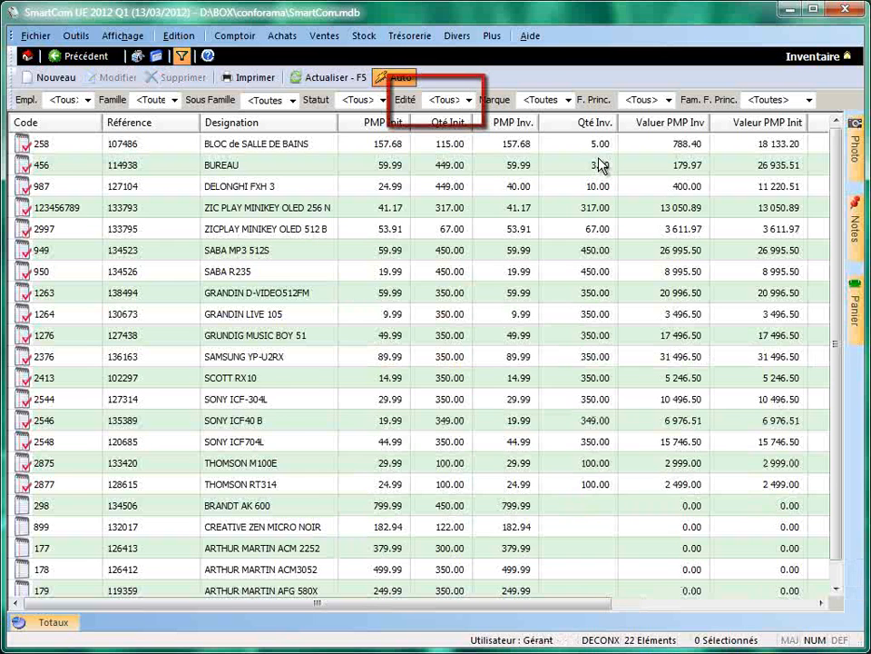
{"action": "scroll", "coordinate": [607, 177], "scroll_direction": "down", "scroll_amount": 1}
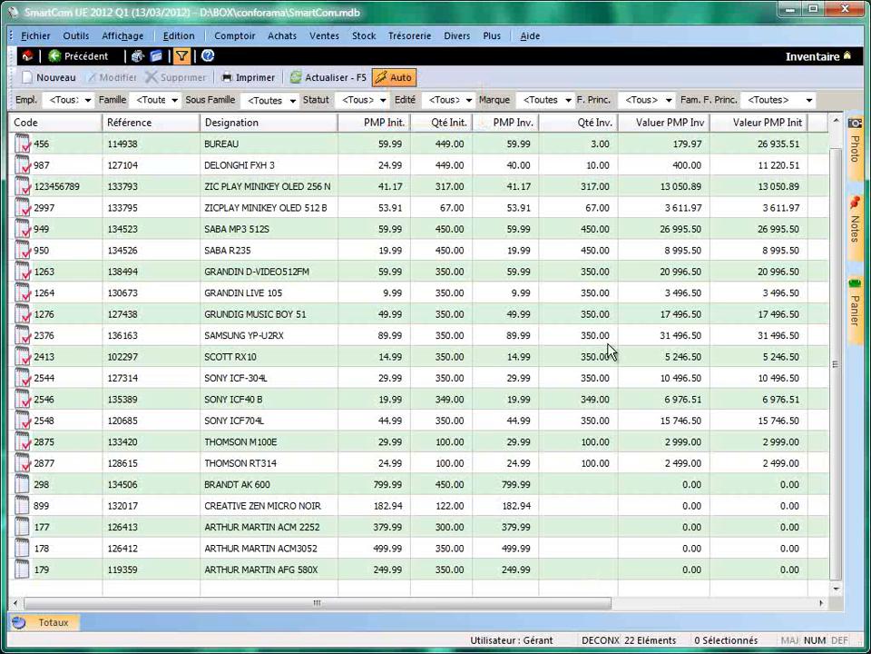
{"action": "left_click", "coordinate": [470, 100]}
{"action": "left_click", "coordinate": [446, 127]}
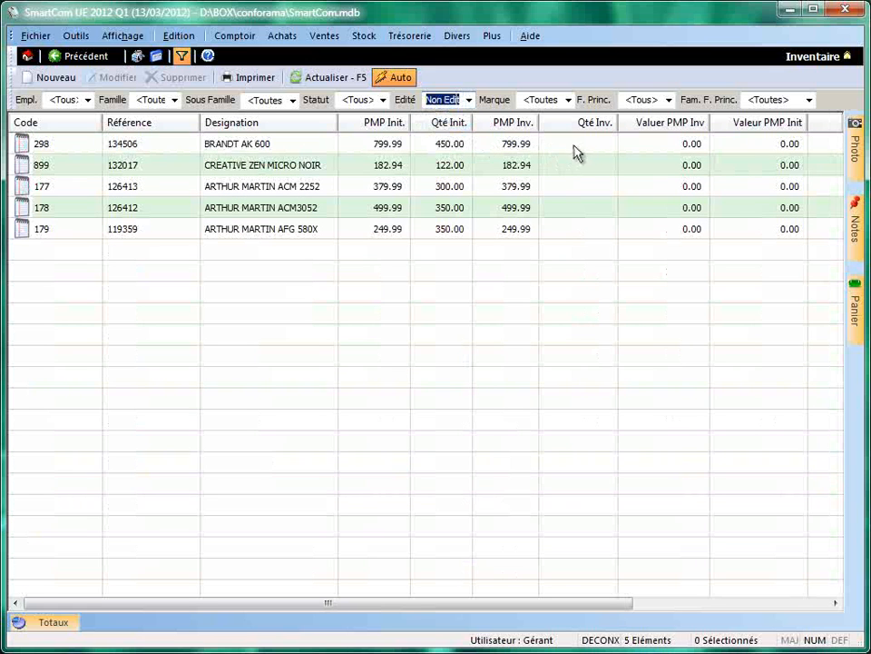
Enter the inventory quantities 20 for BRANDT AK 600 and 30 for CREATIVE ZEN MICRO NOIR
{"action": "left_click", "coordinate": [581, 148]}
{"action": "left_click", "coordinate": [589, 142]}
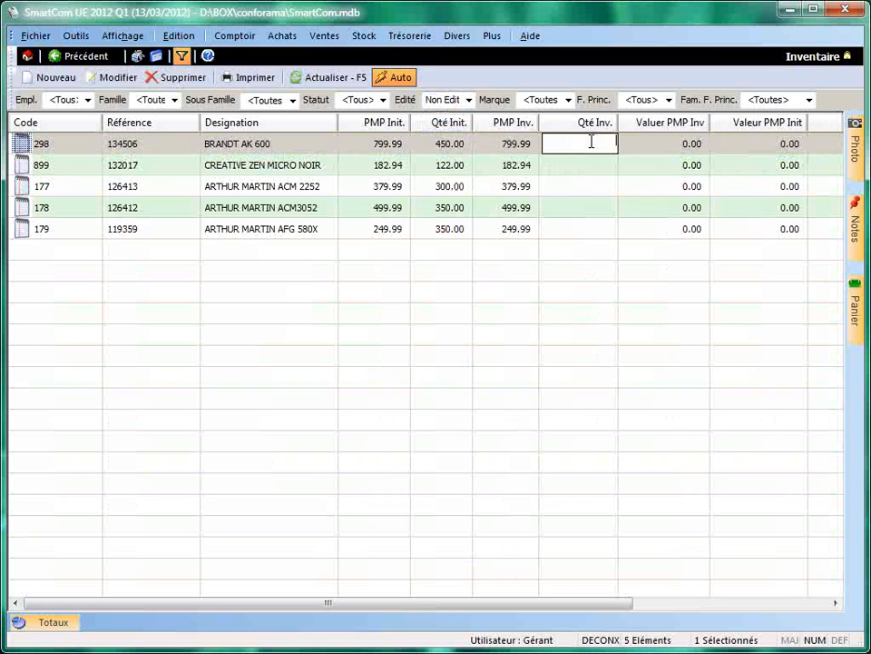
{"action": "type", "text": "20"}
{"action": "key", "text": "Return"}
{"action": "left_click", "coordinate": [590, 144]}
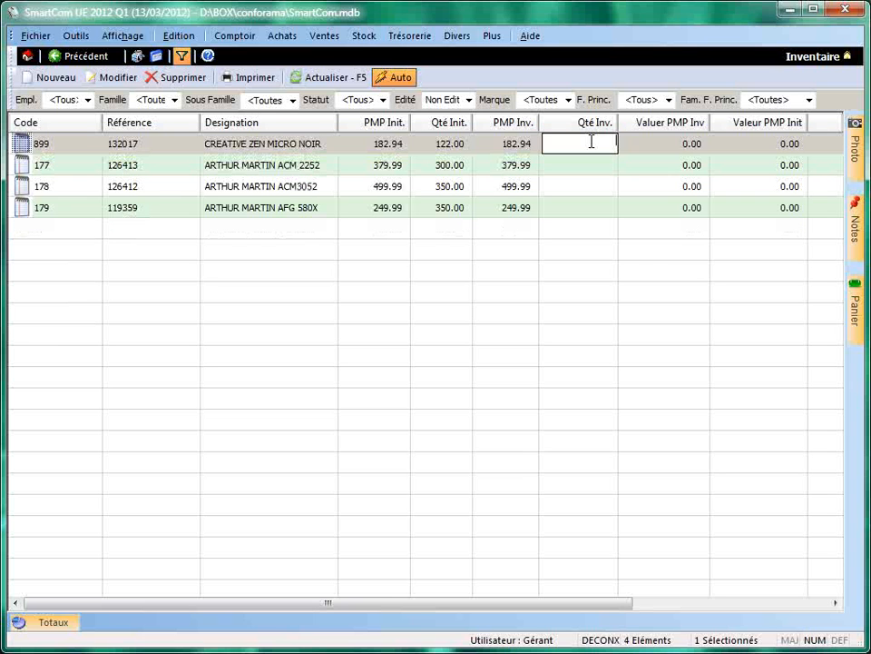
{"action": "type", "text": "30"}
{"action": "key", "text": "Return"}
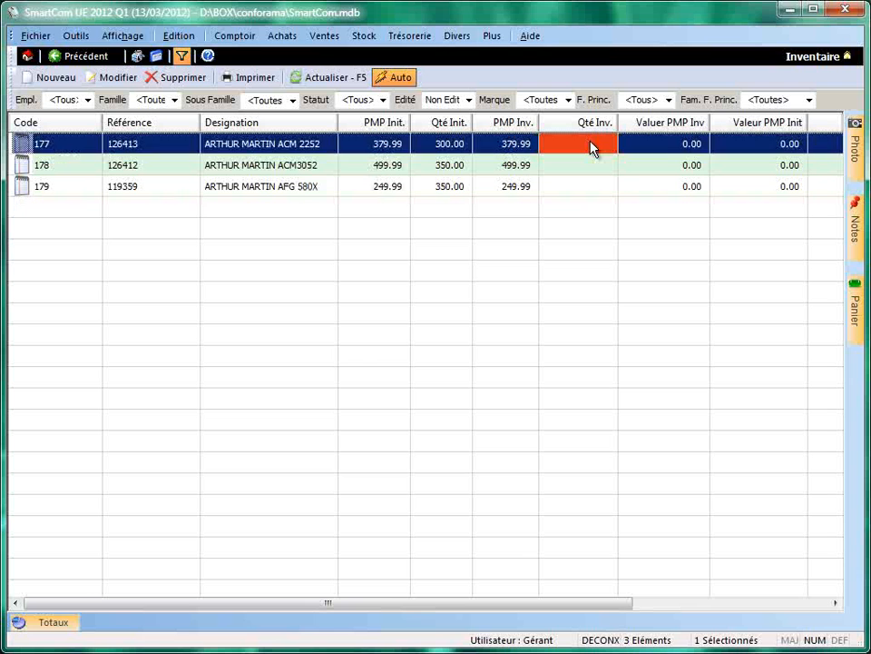
Enter the inventory quantities 60 for ARTHUR MARTIN ACM 2252 and 80 for ARTHUR MARTIN ACM3052
{"action": "left_click", "coordinate": [590, 144]}
{"action": "type", "text": "60"}
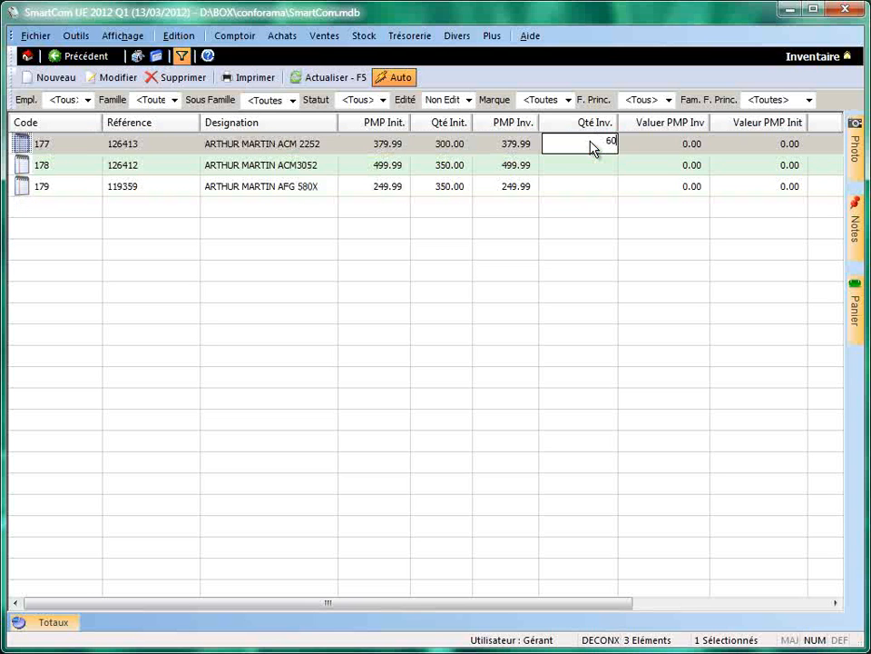
{"action": "key", "text": "Return"}
{"action": "left_click", "coordinate": [590, 144]}
{"action": "type", "text": "80"}
{"action": "key", "text": "Return"}
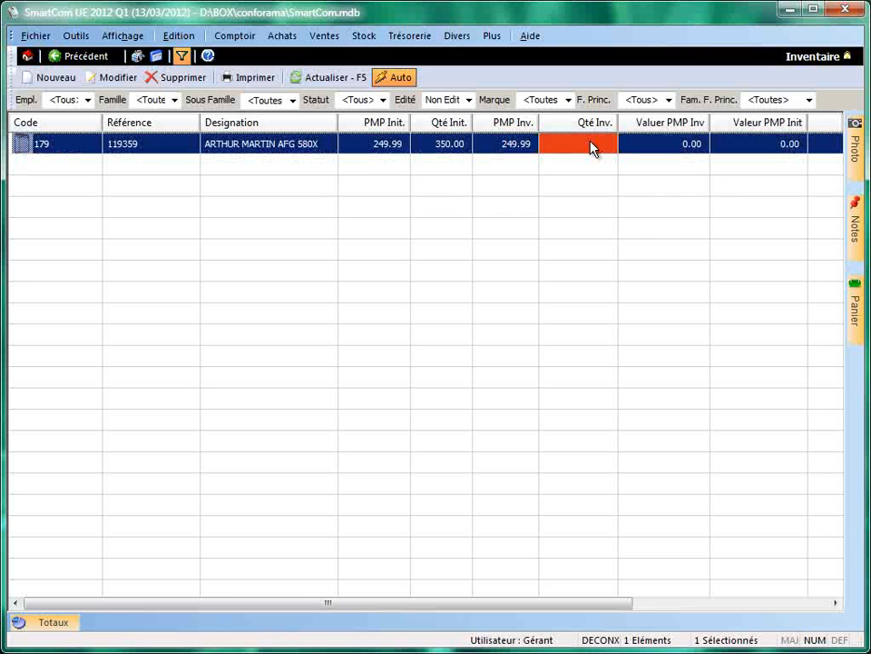
Remove the article ARTHUR MARTIN AFG 580X from the inventory and confirm its deletion
{"action": "right_click", "coordinate": [592, 148]}
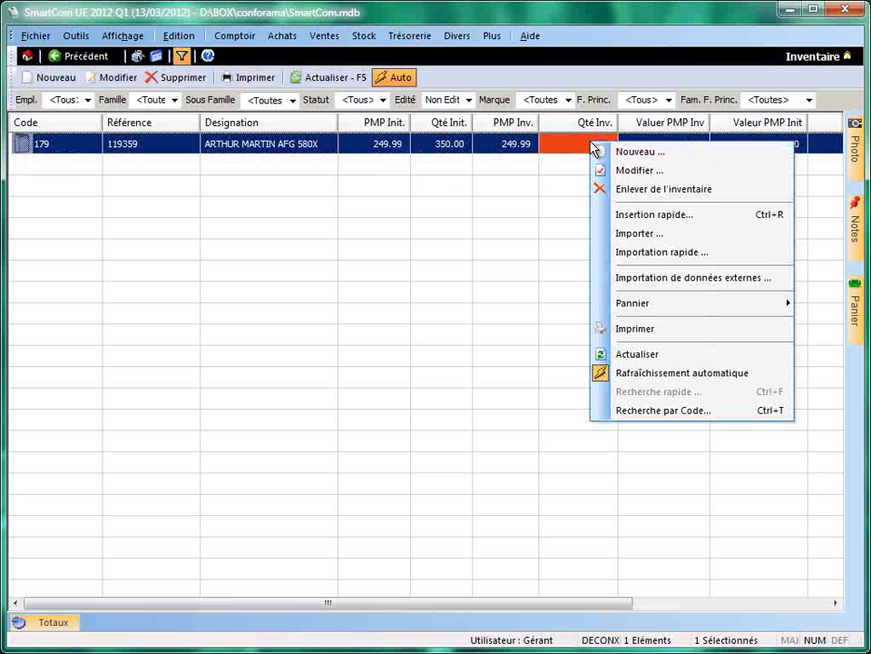
{"action": "left_click", "coordinate": [693, 191]}
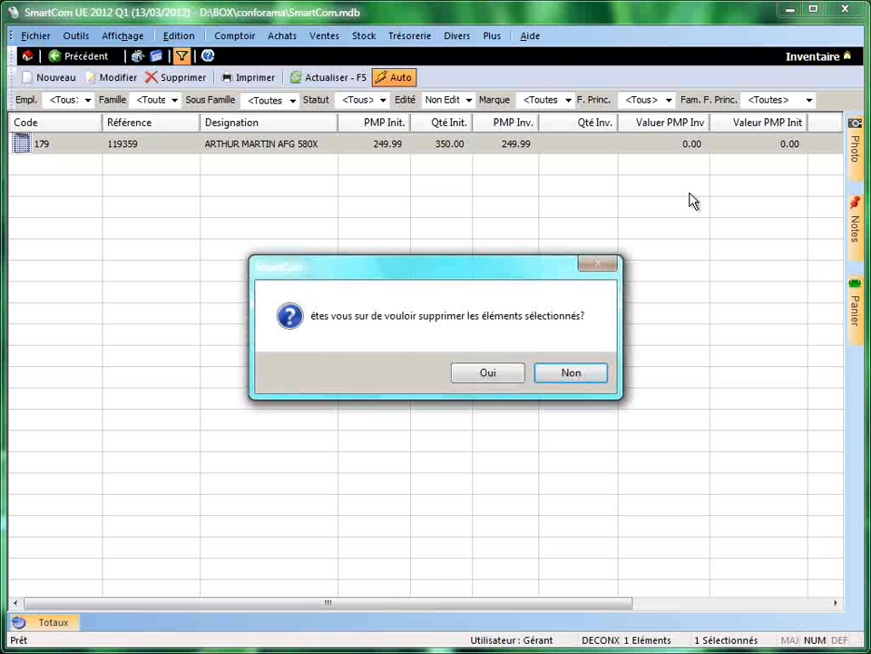
{"action": "left_click", "coordinate": [490, 374]}
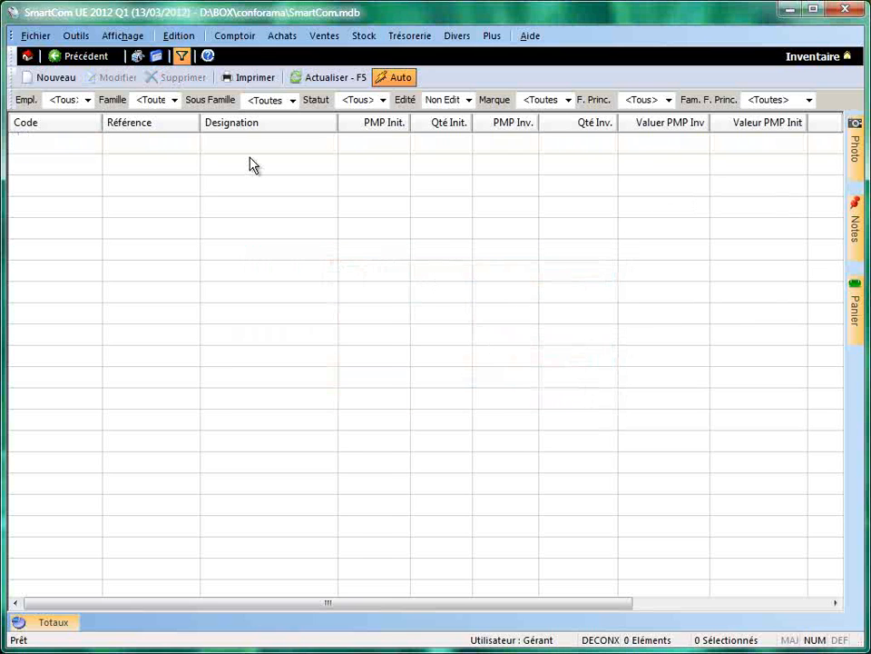
Return to the list of inventories and close Mon Inventaire with closing date 17-04-2012, skipping the sale price recalculation for the modified PMP
{"action": "left_click", "coordinate": [82, 62]}
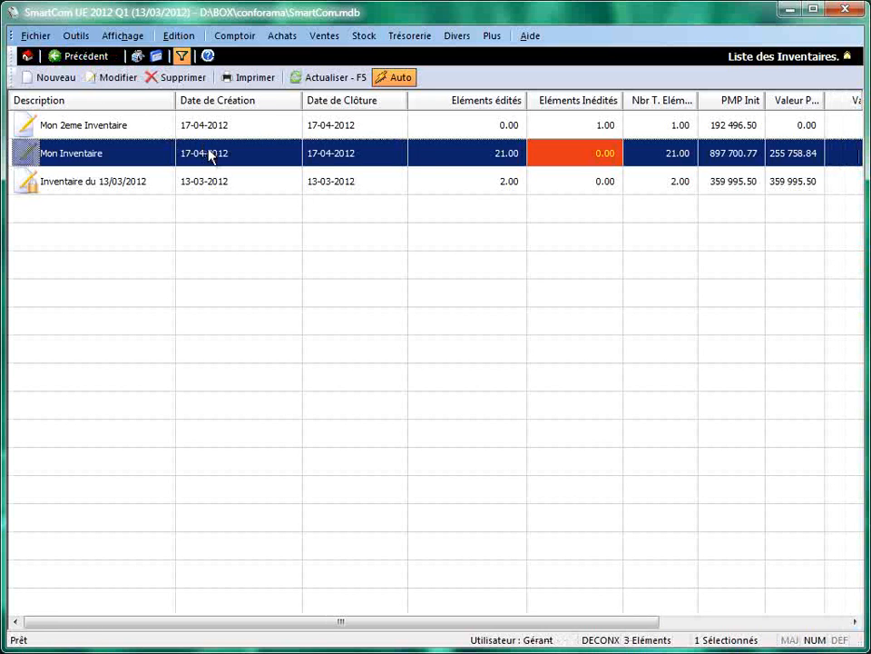
{"action": "right_click", "coordinate": [500, 163]}
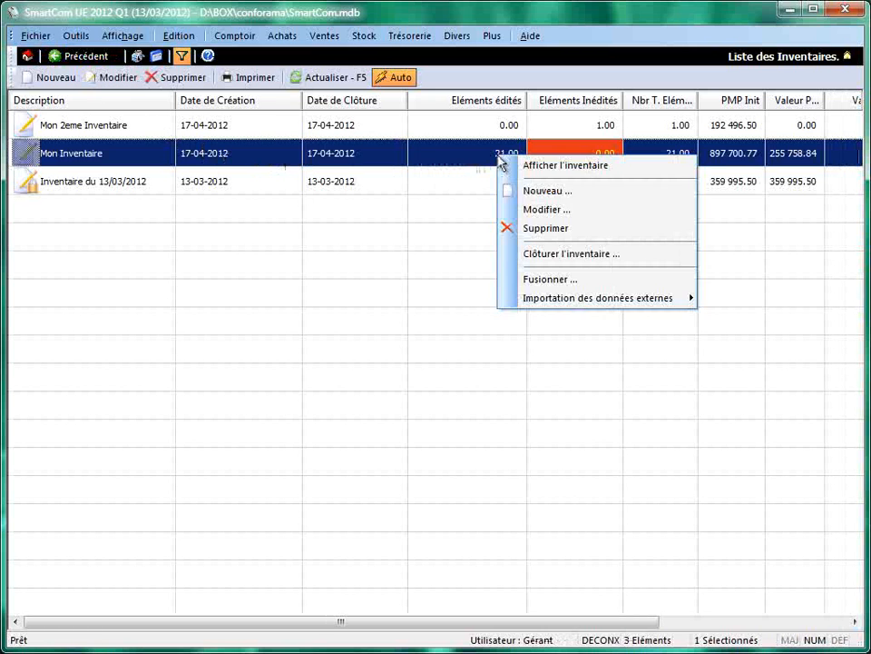
{"action": "left_click", "coordinate": [604, 258]}
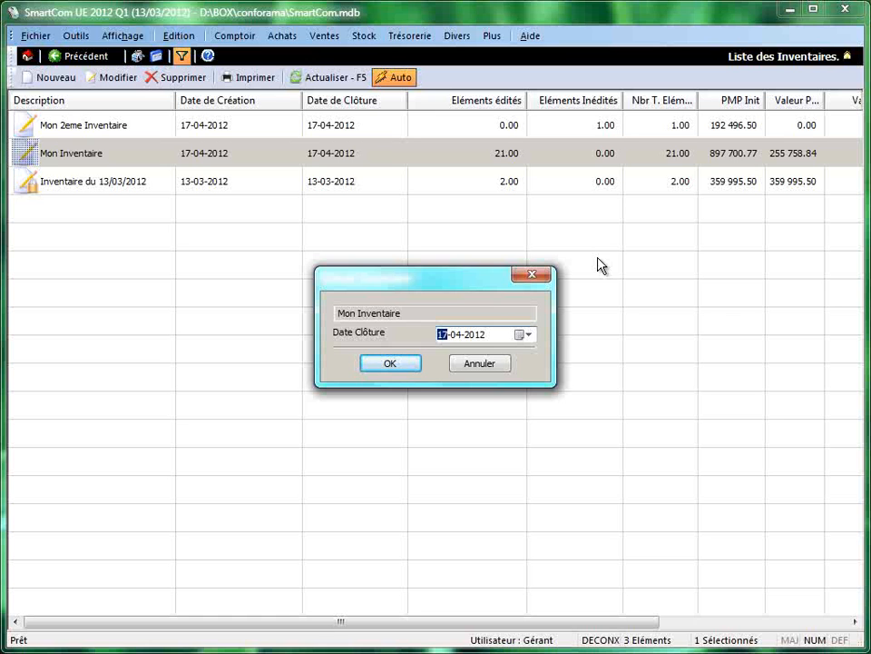
{"action": "left_click", "coordinate": [406, 365]}
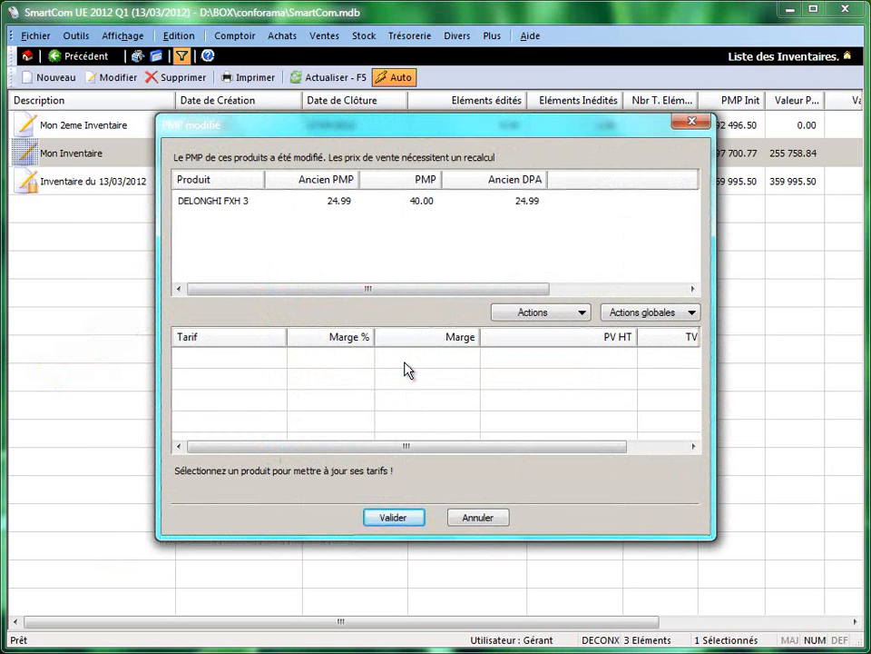
{"action": "left_click", "coordinate": [477, 521]}
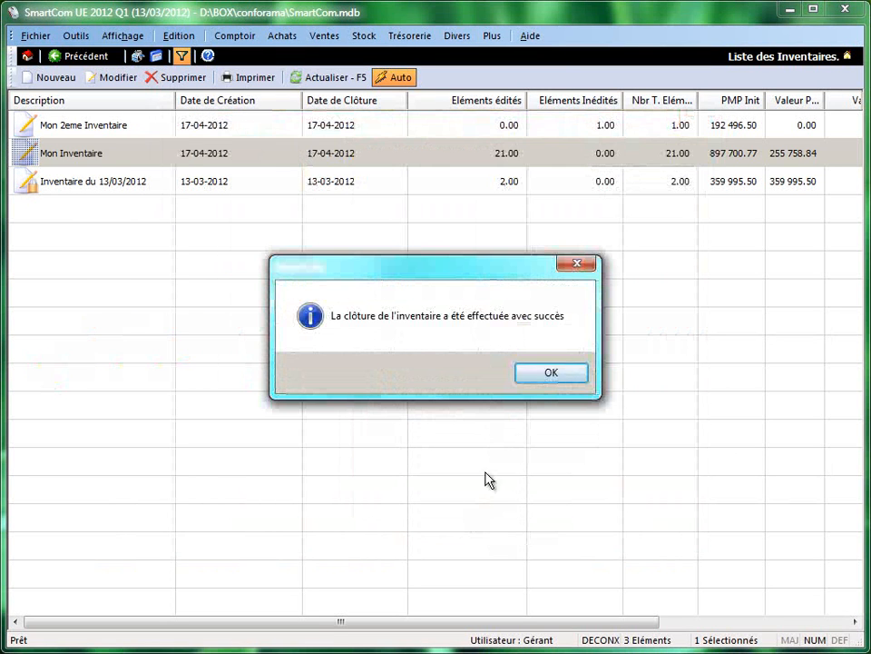
{"action": "left_click", "coordinate": [532, 379]}
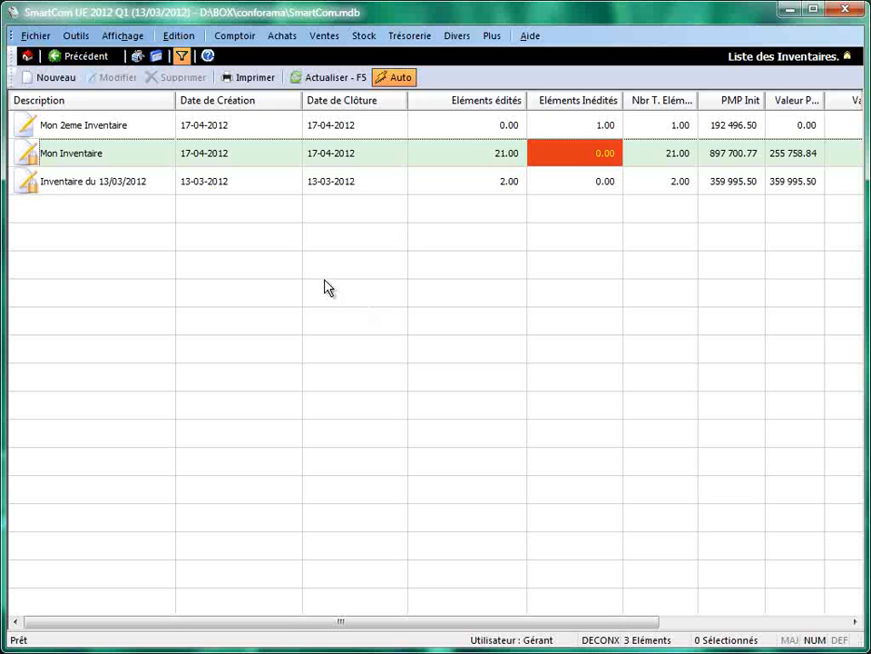
Merge the inventories Mon Inventaire and Inventaire du 13/03/2012 into the existing inventory Mon Inventaire
{"action": "left_click", "coordinate": [150, 156]}
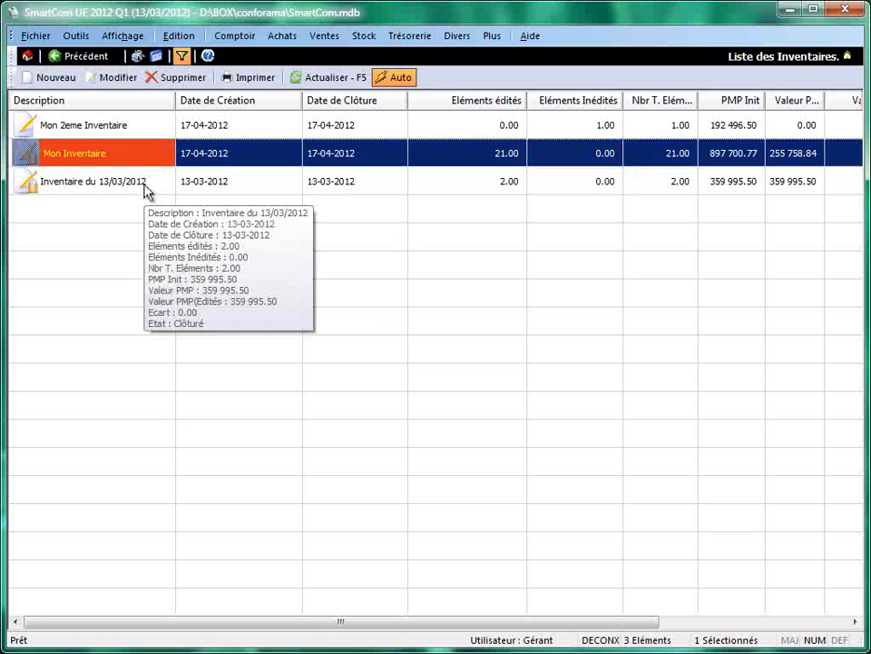
{"action": "left_click", "coordinate": [146, 186], "text": "ctrl"}
{"action": "right_click", "coordinate": [146, 188]}
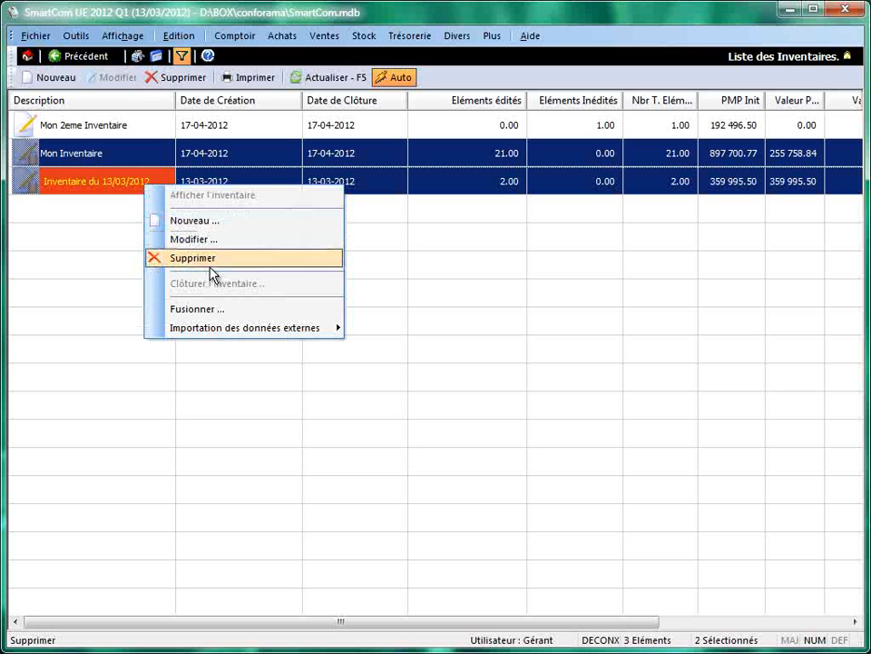
{"action": "left_click", "coordinate": [236, 311]}
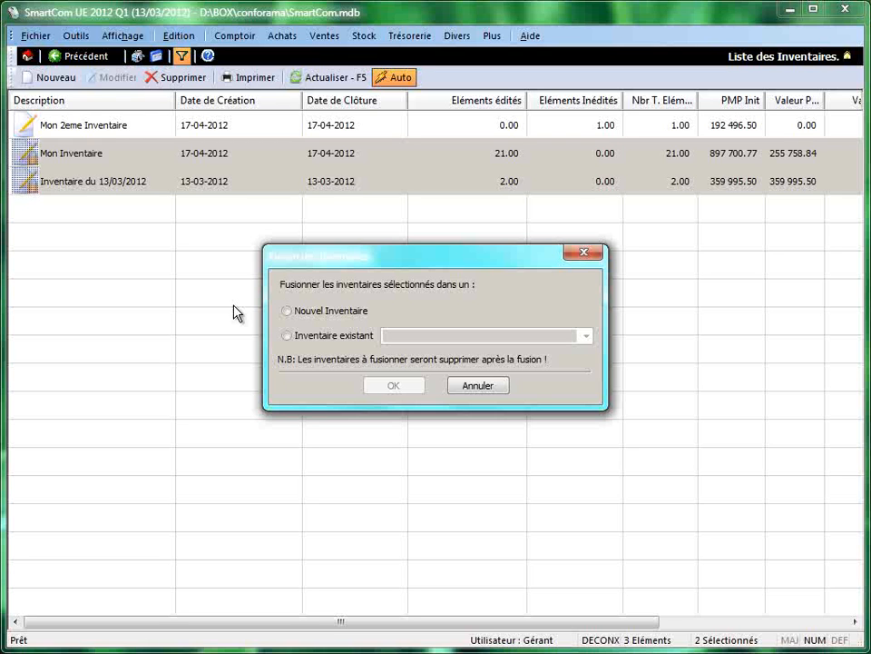
{"action": "left_click", "coordinate": [311, 313]}
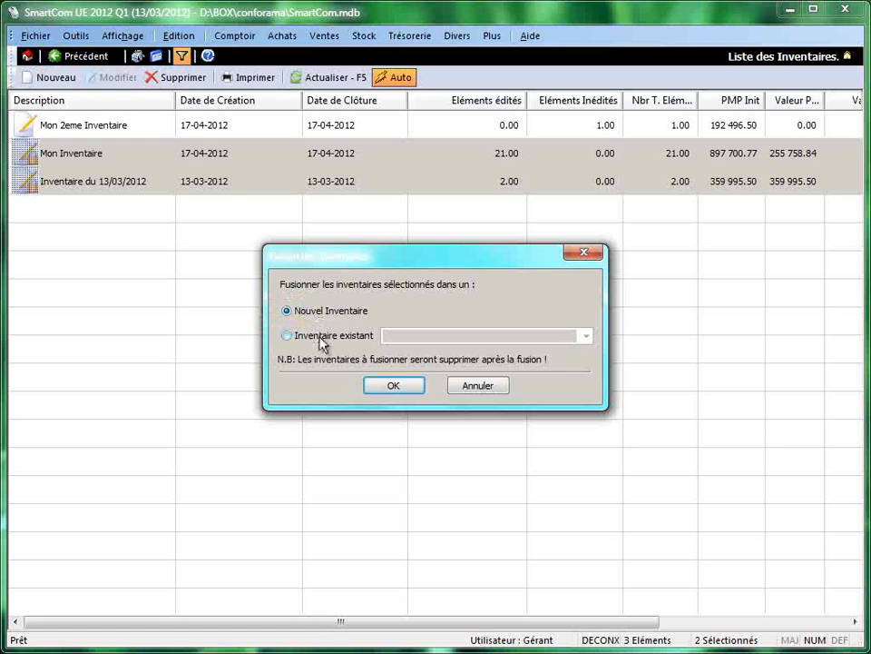
{"action": "left_click", "coordinate": [319, 338]}
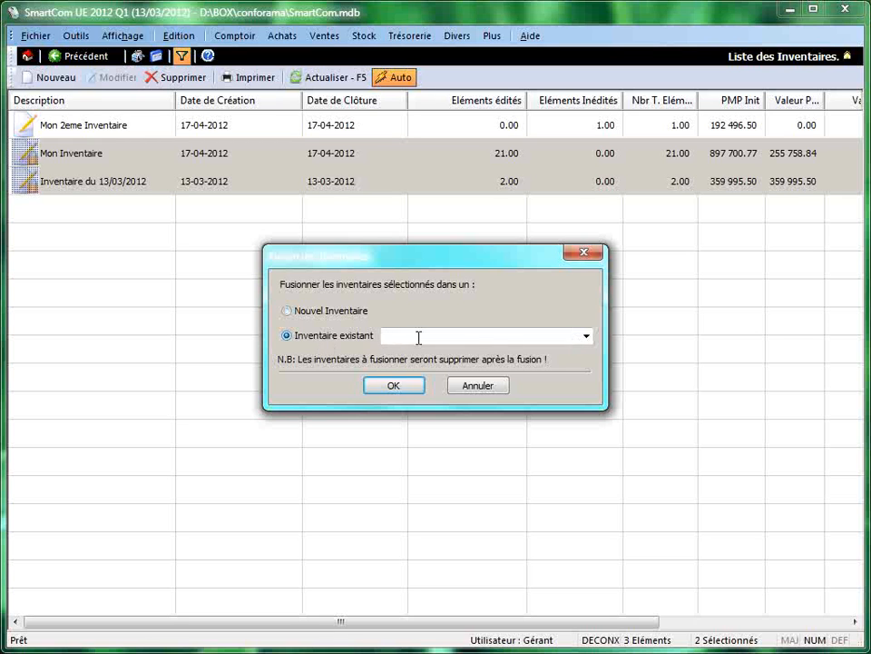
{"action": "left_click", "coordinate": [587, 336]}
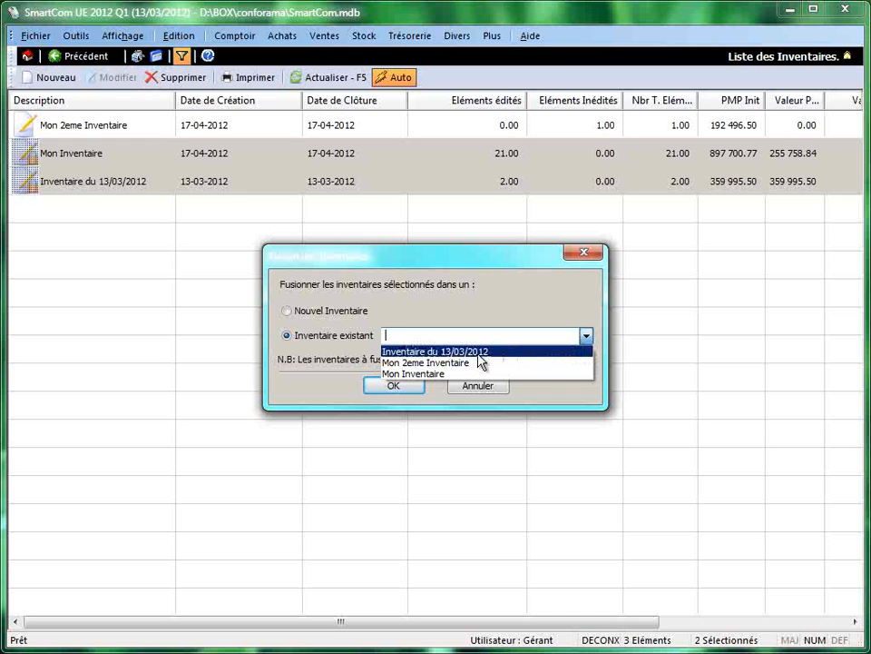
{"action": "left_click", "coordinate": [444, 373]}
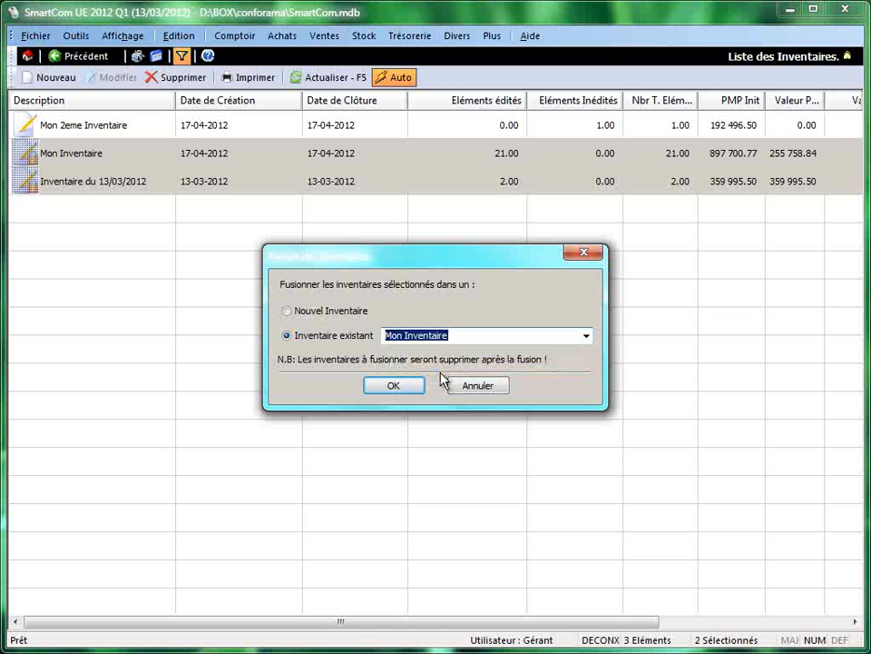
{"action": "left_click", "coordinate": [406, 387]}
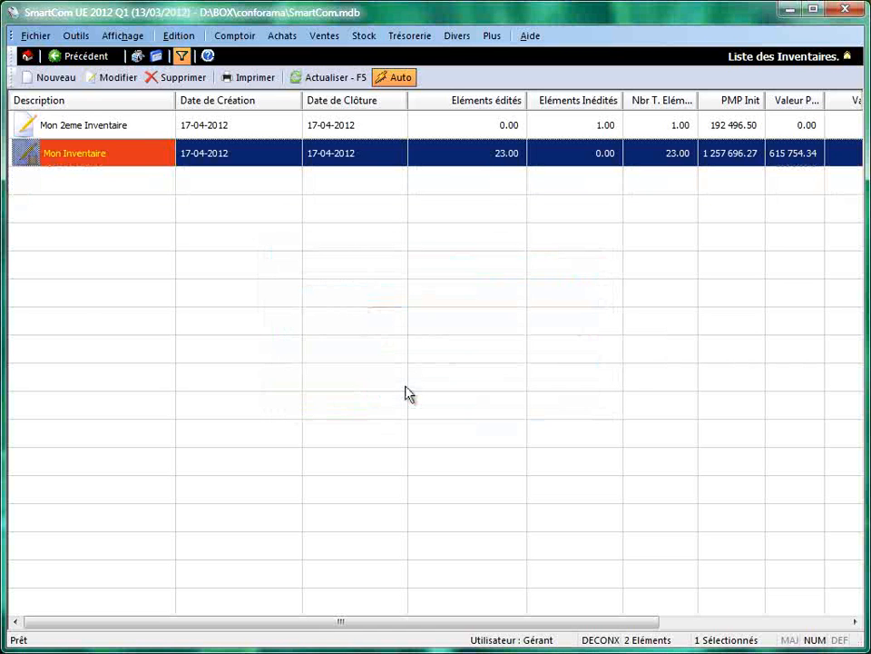
Open the merged inventory Mon Inventaire and display its Totaux, keeping them pinned below the article list
{"action": "double_click", "coordinate": [190, 154]}
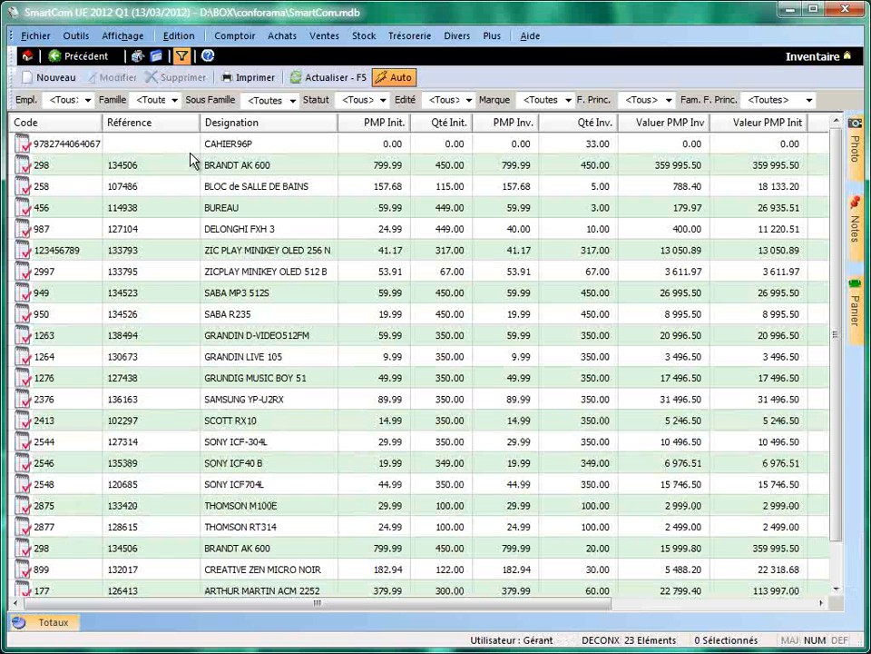
{"action": "left_click", "coordinate": [74, 625]}
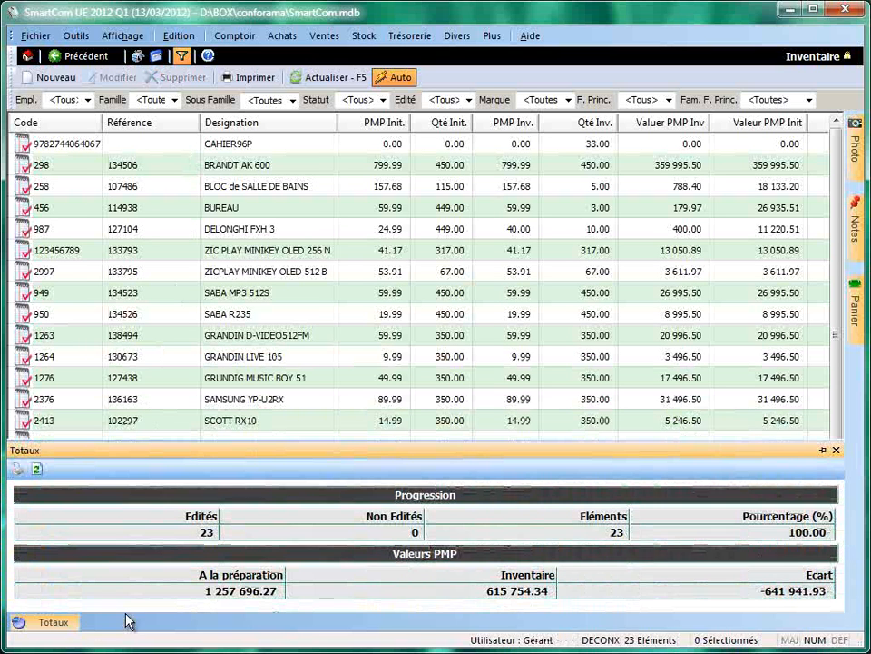
{"action": "left_click", "coordinate": [822, 450]}
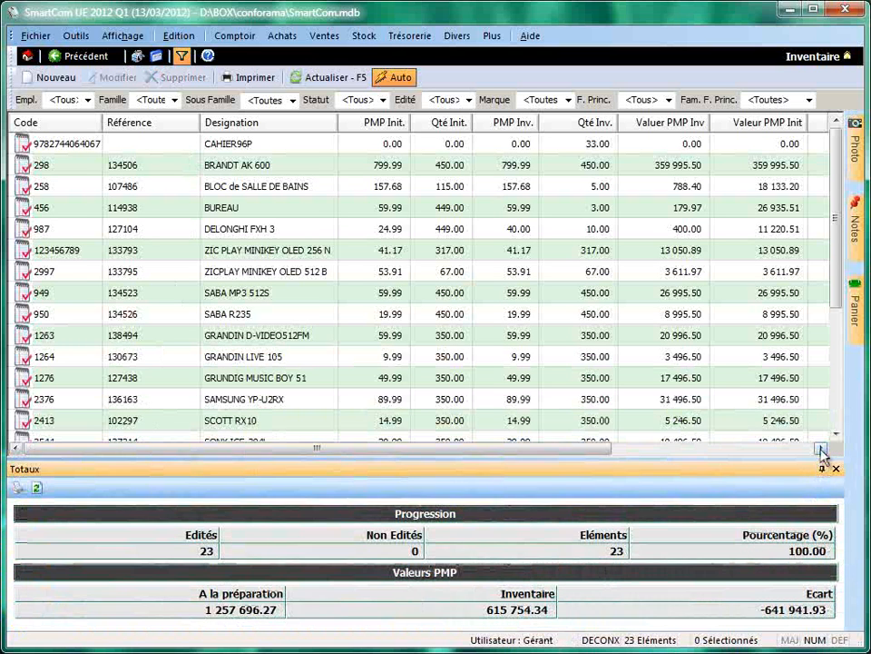